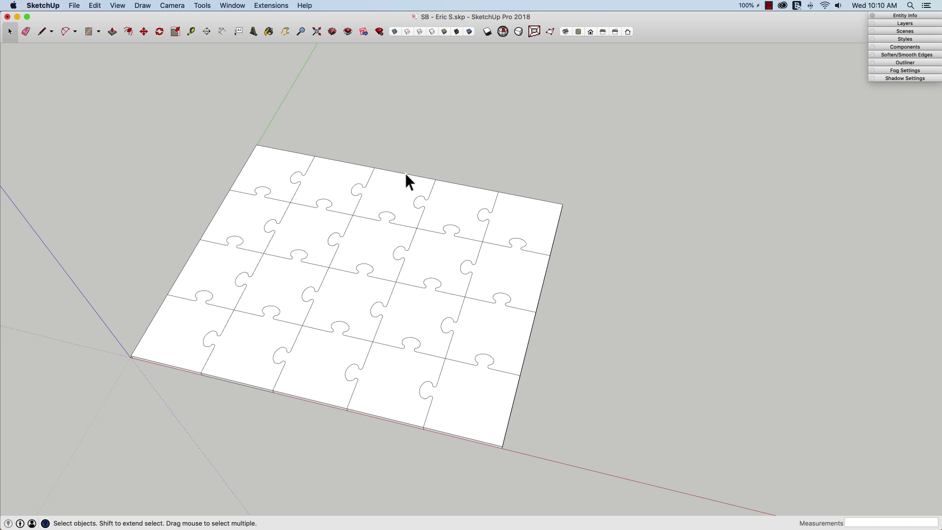
- Turn off visibility of the Other Pieces layer and orbit in close on the one remaining piece
{"action": "middle_click_drag", "start_coordinate": [405, 173], "coordinate": [358, 272]}
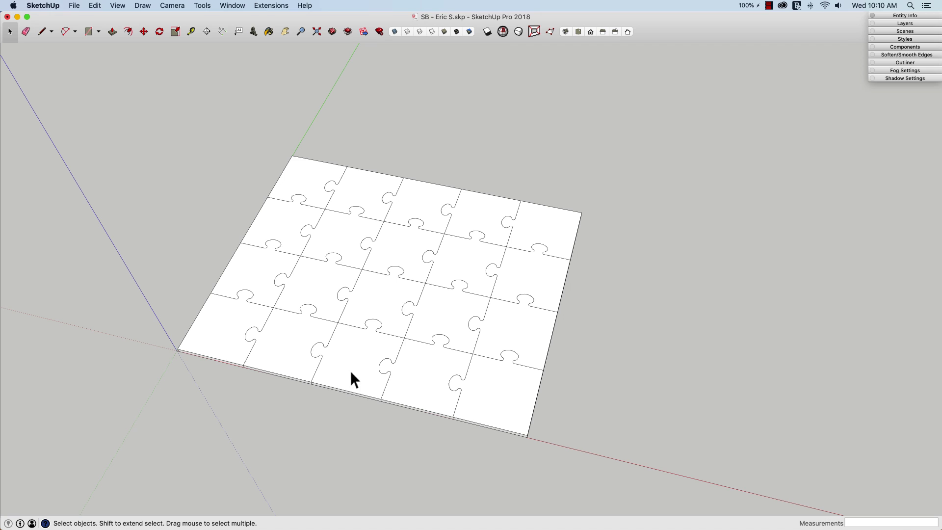
{"action": "middle_click_drag", "start_coordinate": [362, 359], "coordinate": [343, 340]}
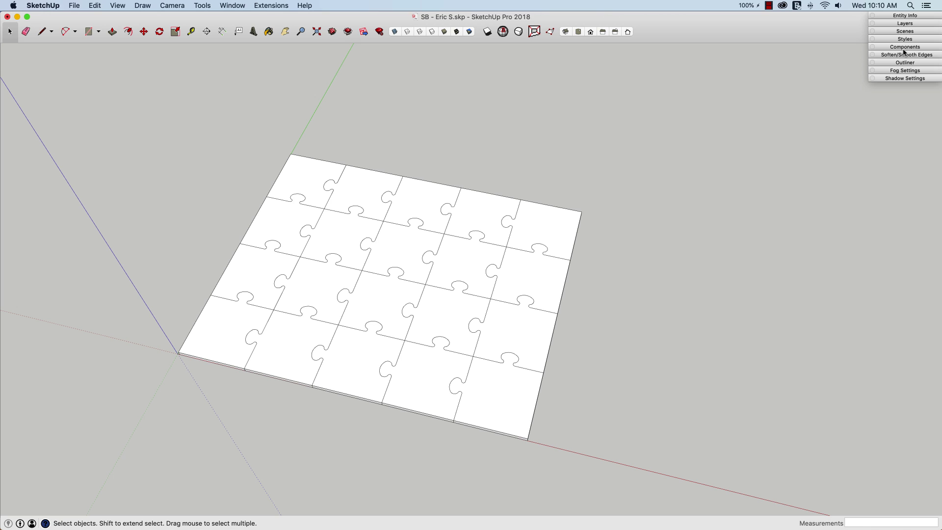
{"action": "left_click", "coordinate": [901, 24]}
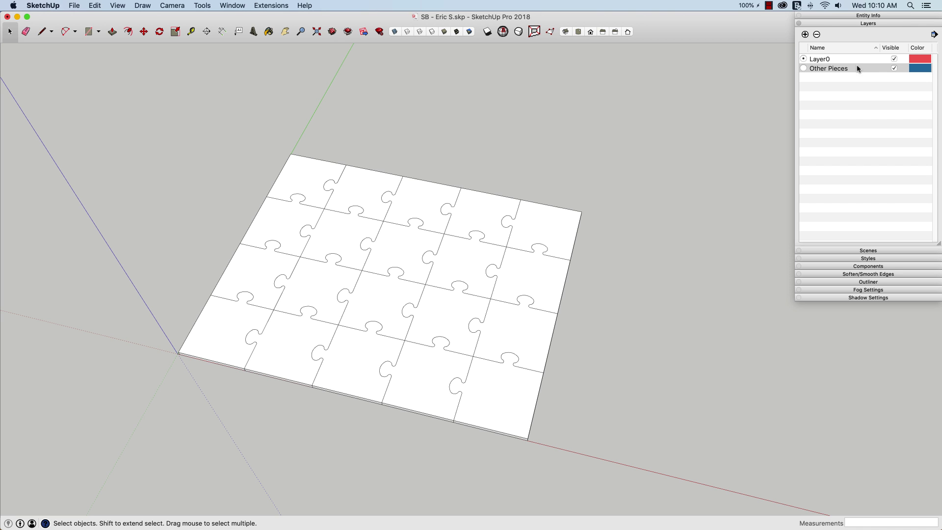
{"action": "left_click", "coordinate": [893, 68]}
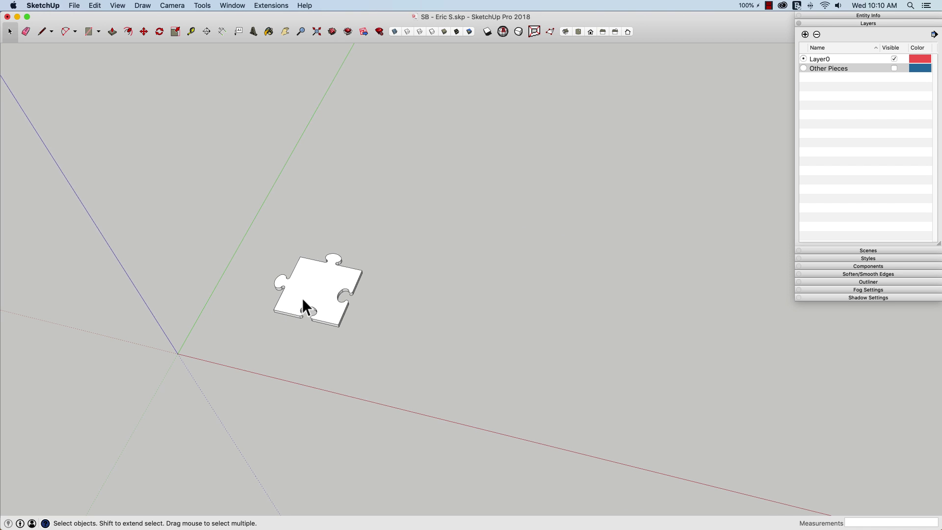
{"action": "mouse_move", "coordinate": [302, 299]}
{"action": "middle_mouse_down"}
{"action": "mouse_move", "coordinate": [391, 307]}
{"action": "mouse_move", "coordinate": [826, 24]}
{"action": "mouse_move", "coordinate": [772, 76]}
{"action": "mouse_move", "coordinate": [479, 237]}
{"action": "mouse_move", "coordinate": [458, 330]}
{"action": "middle_mouse_up"}
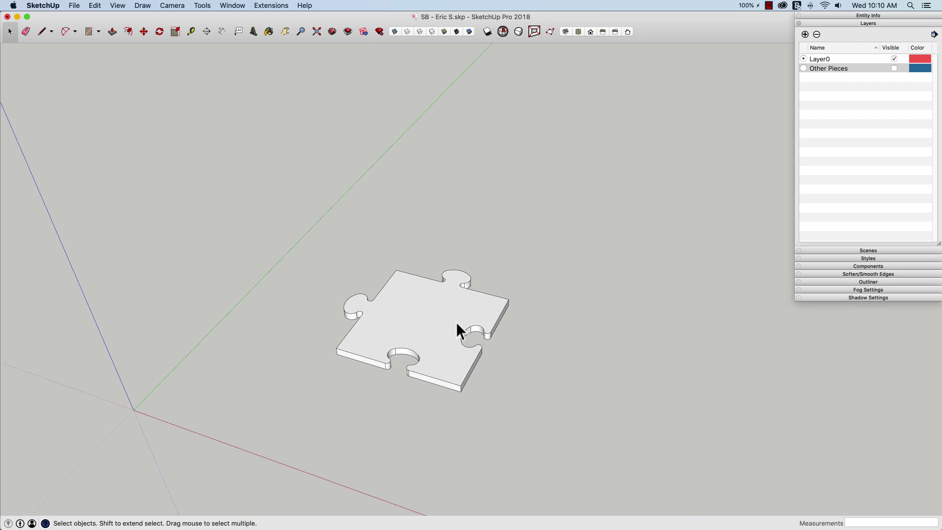
{"action": "scroll", "coordinate": [455, 323], "scroll_direction": "up", "scroll_amount": 5}
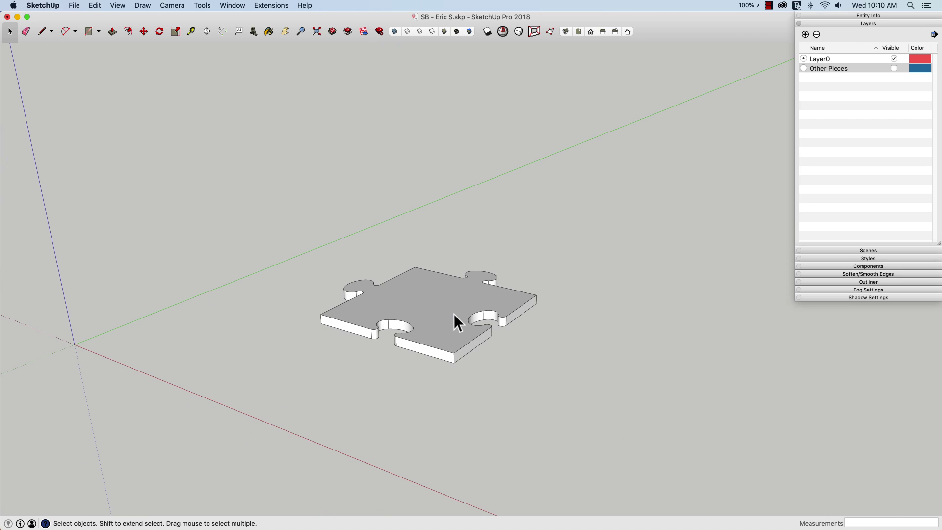
{"action": "mouse_move", "coordinate": [434, 285]}
{"action": "middle_mouse_down"}
{"action": "mouse_move", "coordinate": [483, 322]}
{"action": "mouse_move", "coordinate": [503, 311]}
{"action": "mouse_move", "coordinate": [446, 296]}
{"action": "mouse_move", "coordinate": [428, 343]}
{"action": "mouse_move", "coordinate": [478, 323]}
{"action": "mouse_move", "coordinate": [443, 344]}
{"action": "mouse_move", "coordinate": [423, 296]}
{"action": "mouse_move", "coordinate": [450, 255]}
{"action": "mouse_move", "coordinate": [391, 224]}
{"action": "mouse_move", "coordinate": [374, 310]}
{"action": "mouse_move", "coordinate": [488, 347]}
{"action": "mouse_move", "coordinate": [419, 285]}
{"action": "middle_mouse_up"}
- Inside the piece's group, collapse the piece's thickness down to a single flat face
{"action": "double_click", "coordinate": [419, 285]}
{"action": "middle_click_drag", "start_coordinate": [483, 293], "coordinate": [573, 280]}
{"action": "key", "text": "super+z"}
{"action": "key", "text": "super+z"}
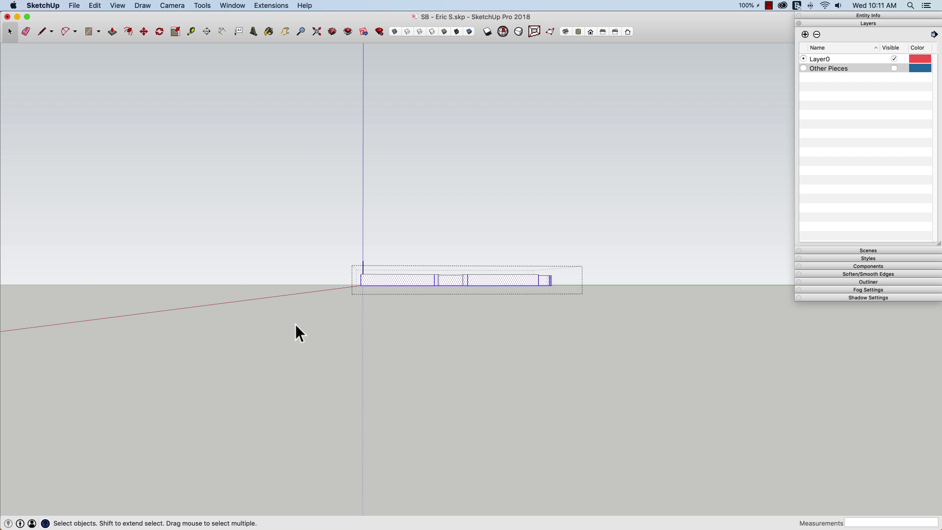
{"action": "left_click", "coordinate": [307, 313]}
{"action": "middle_click_drag", "start_coordinate": [307, 313], "coordinate": [401, 267]}
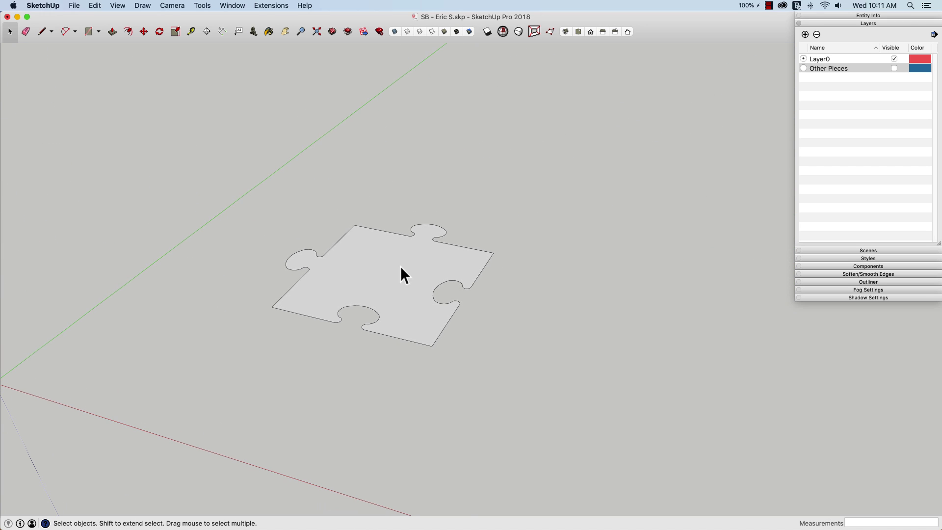
- Exit group editing, orbit the piece toward the viewer and collapse the Layers tray
{"action": "left_click", "coordinate": [406, 280]}
{"action": "double_click", "coordinate": [370, 264]}
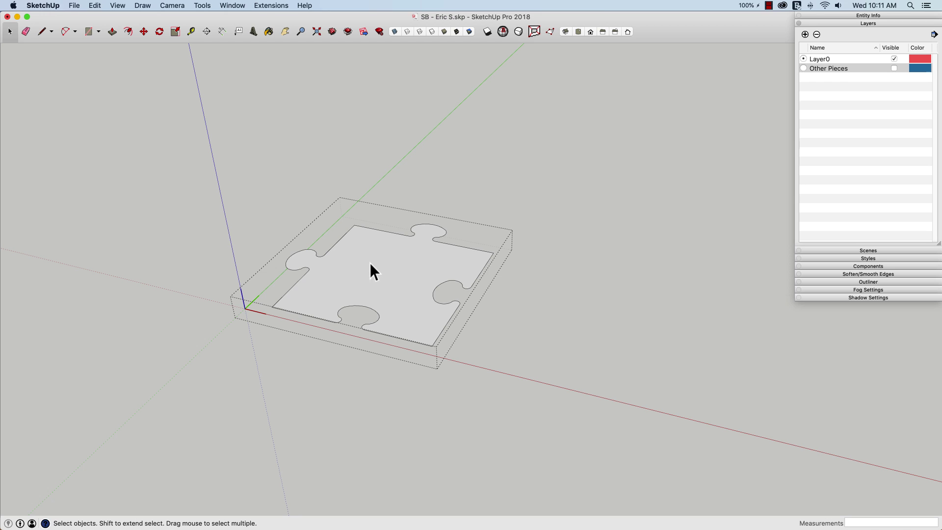
{"action": "left_click", "coordinate": [370, 281]}
{"action": "left_click", "coordinate": [467, 157]}
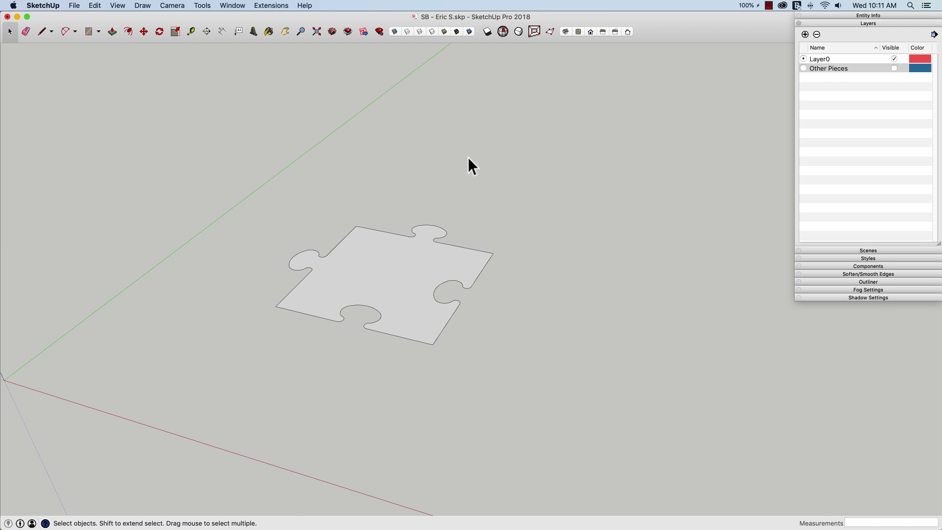
{"action": "middle_click_drag", "start_coordinate": [60, 278], "coordinate": [422, 290]}
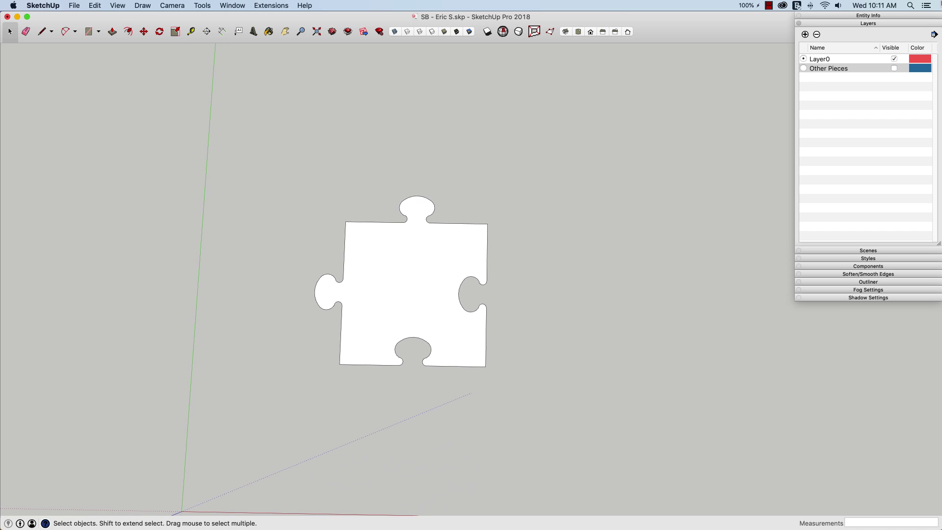
{"action": "left_click", "coordinate": [873, 24]}
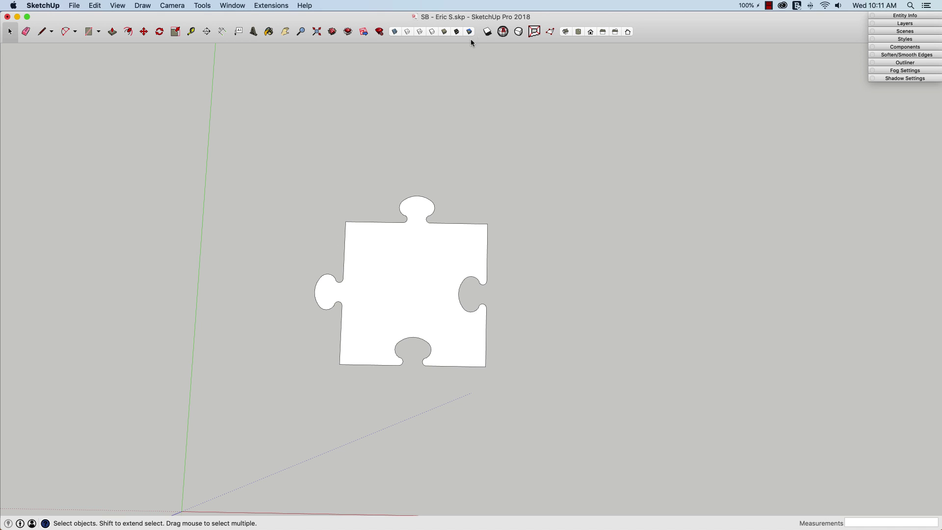
- Switch to the Top view with Camera set to Parallel Projection
{"action": "left_click", "coordinate": [579, 33]}
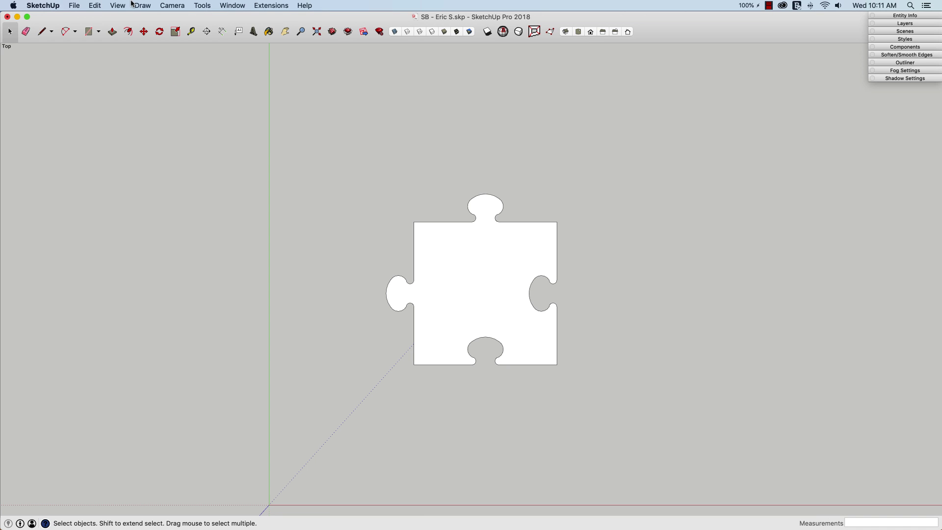
{"action": "left_click", "coordinate": [167, 6]}
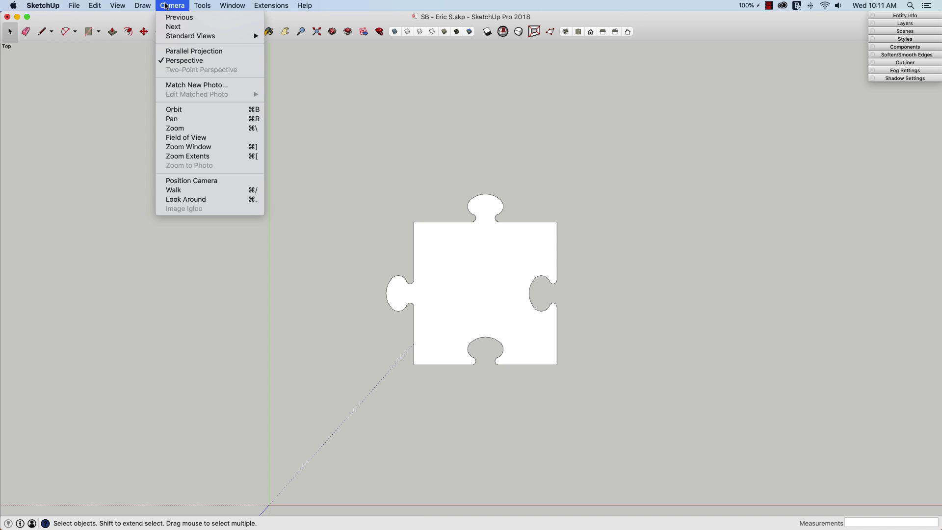
{"action": "left_click", "coordinate": [172, 51]}
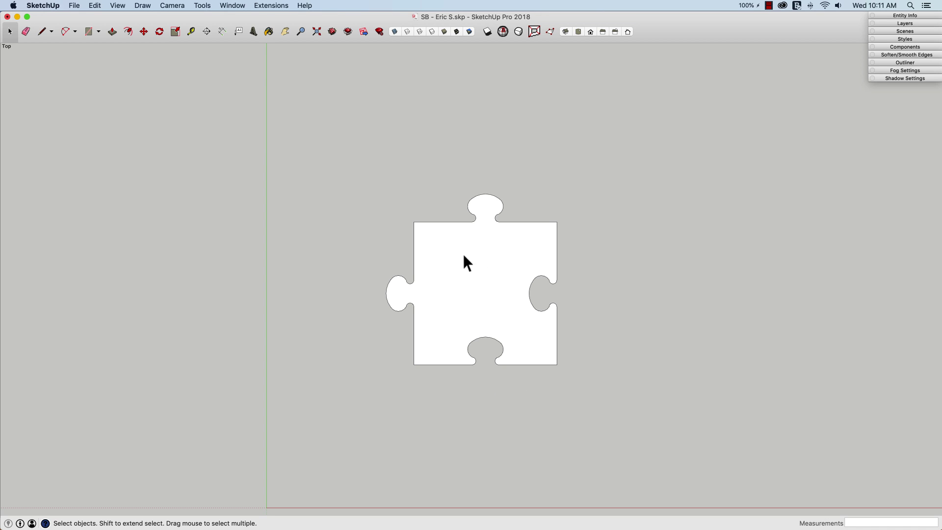
- Export a 2D Graphic in AutoCAD DXF format named '2D File' and confirm it
{"action": "left_click", "coordinate": [76, 6]}
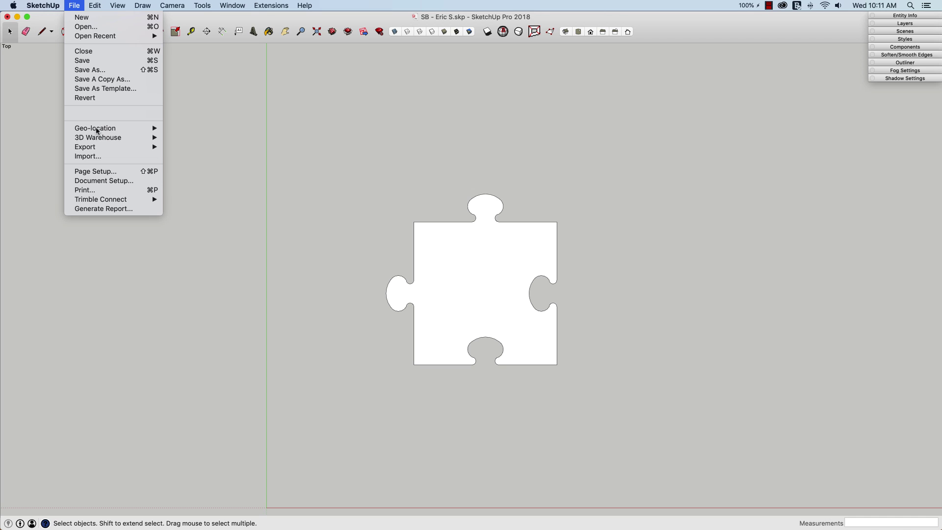
{"action": "mouse_move", "coordinate": [101, 147]}
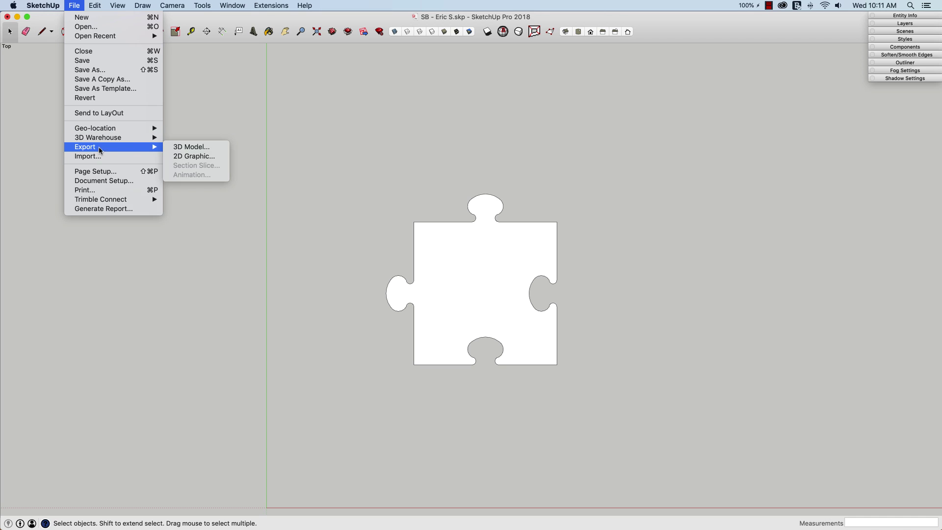
{"action": "left_click", "coordinate": [173, 156]}
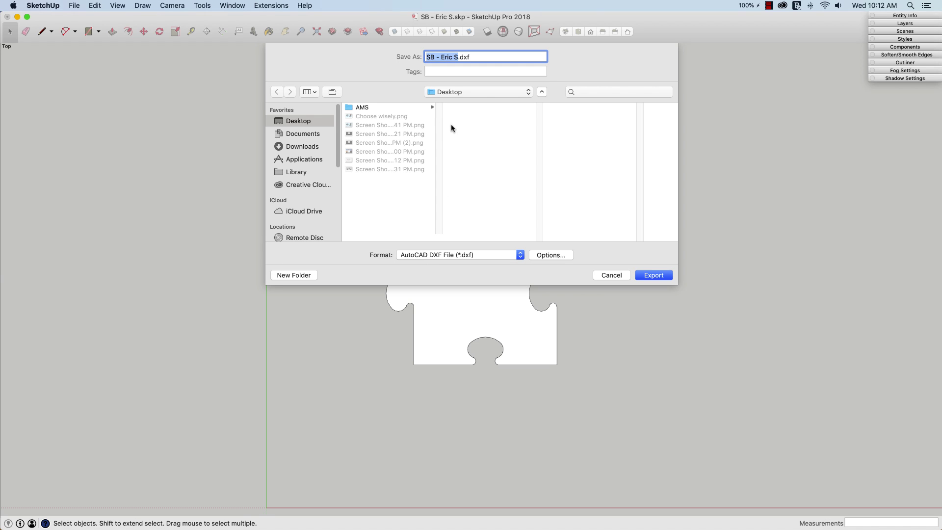
{"action": "type", "text": "2D Dxf"}
{"action": "key", "text": "BackSpace"}
{"action": "key", "text": "BackSpace"}
{"action": "key", "text": "BackSpace"}
{"action": "type", "text": "File"}
{"action": "left_click", "coordinate": [646, 278]}
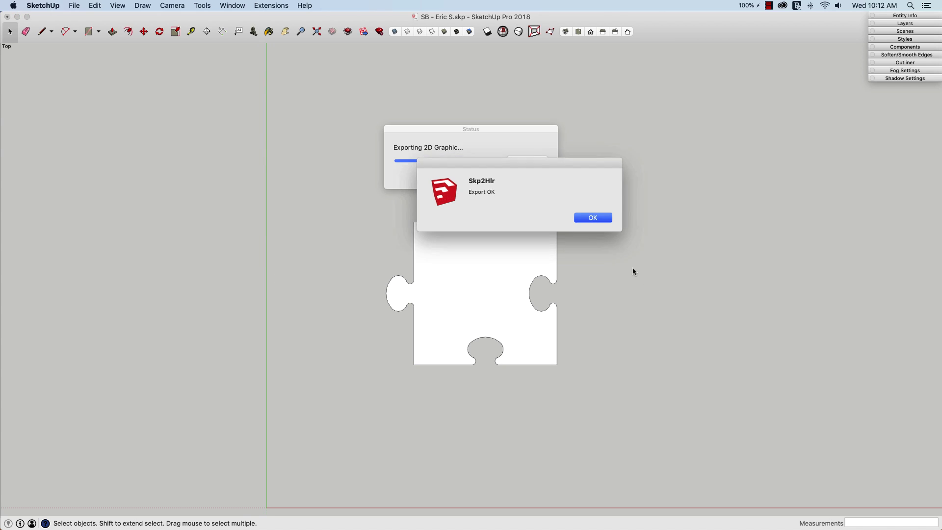
{"action": "left_click", "coordinate": [590, 218]}
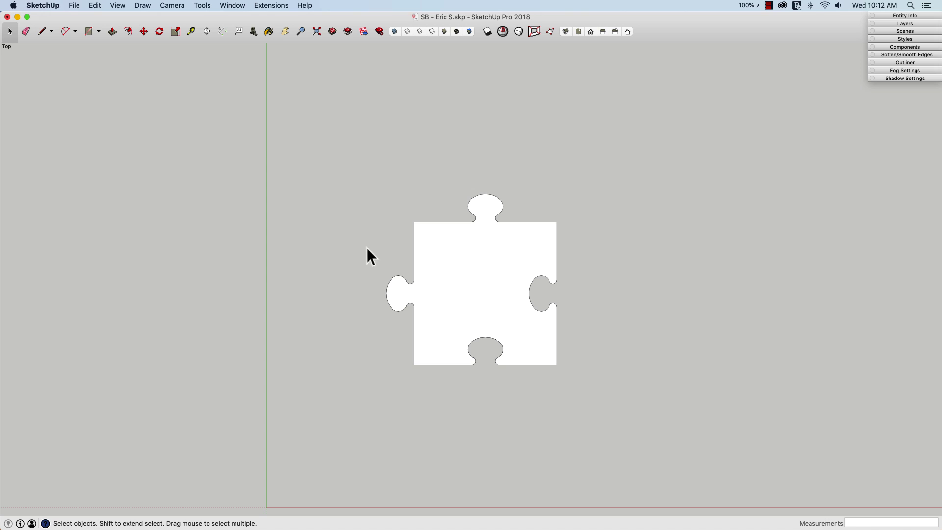
- Export a 3D Model in AutoCAD DXF format named '3D File' and accept the audit report
{"action": "left_click", "coordinate": [74, 6]}
{"action": "mouse_move", "coordinate": [113, 146]}
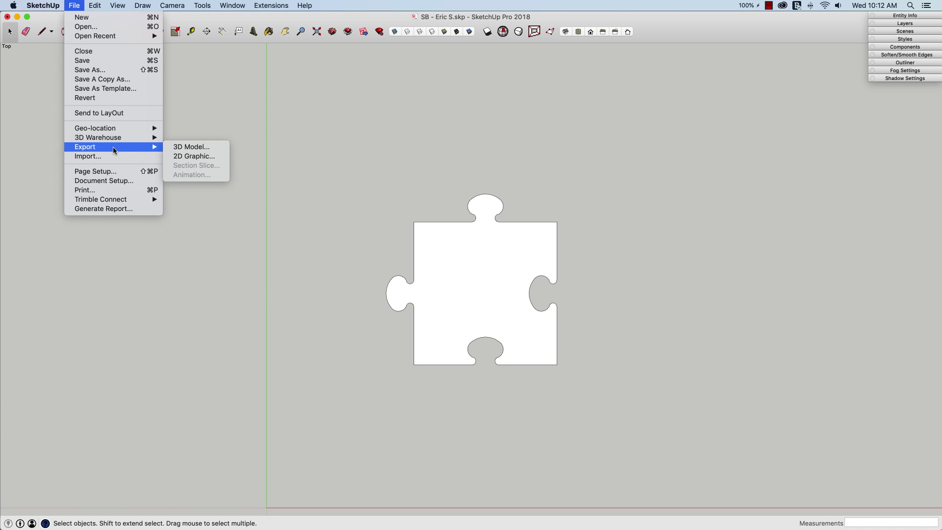
{"action": "left_click", "coordinate": [200, 148]}
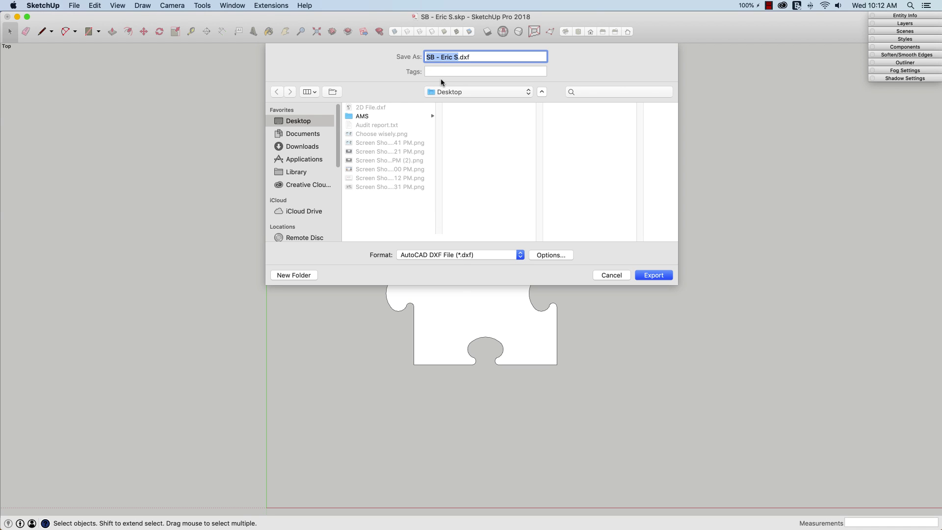
{"action": "type", "text": "3D DXF"}
{"action": "key", "text": "BackSpace"}
{"action": "key", "text": "BackSpace"}
{"action": "key", "text": "BackSpace"}
{"action": "type", "text": "File"}
{"action": "left_click", "coordinate": [645, 276]}
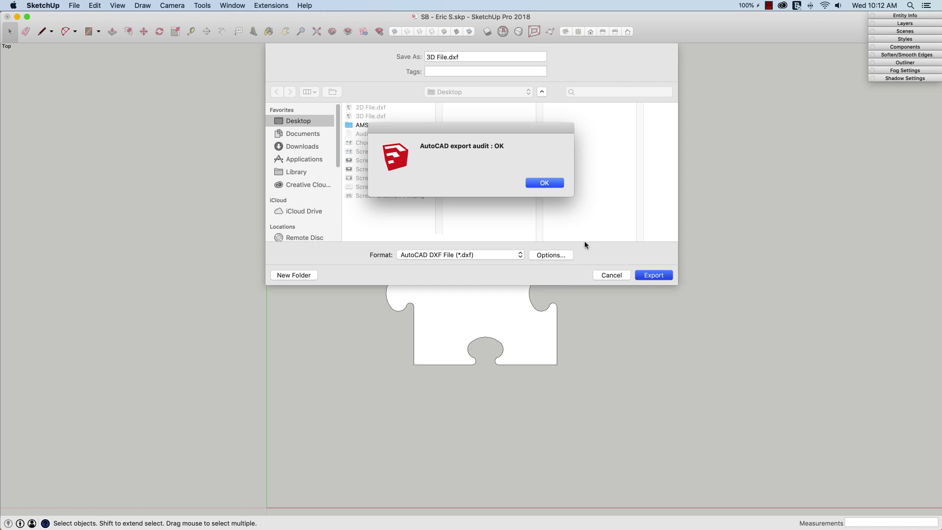
{"action": "left_click", "coordinate": [534, 184]}
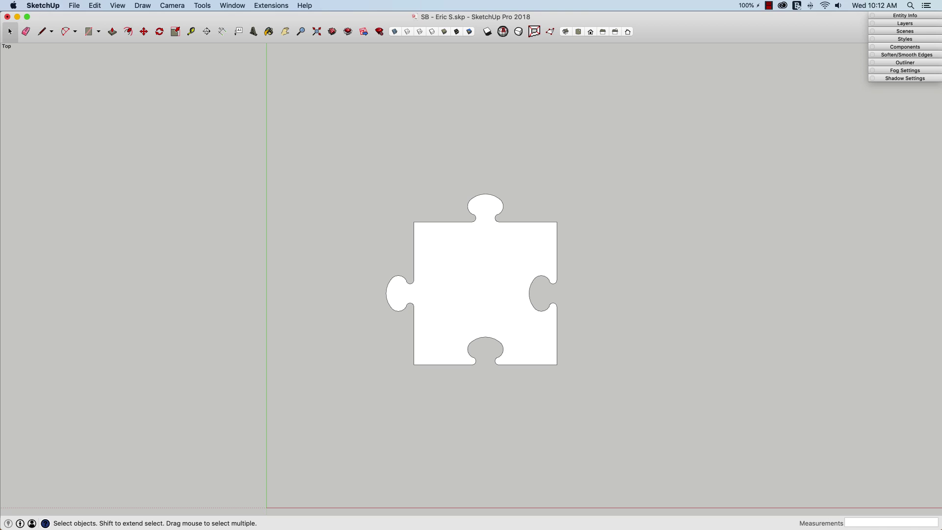
- In LayOut, insert 2D File.dxf with Model Space (only) and drag it to the page's left
{"action": "key", "text": "super+Tab"}
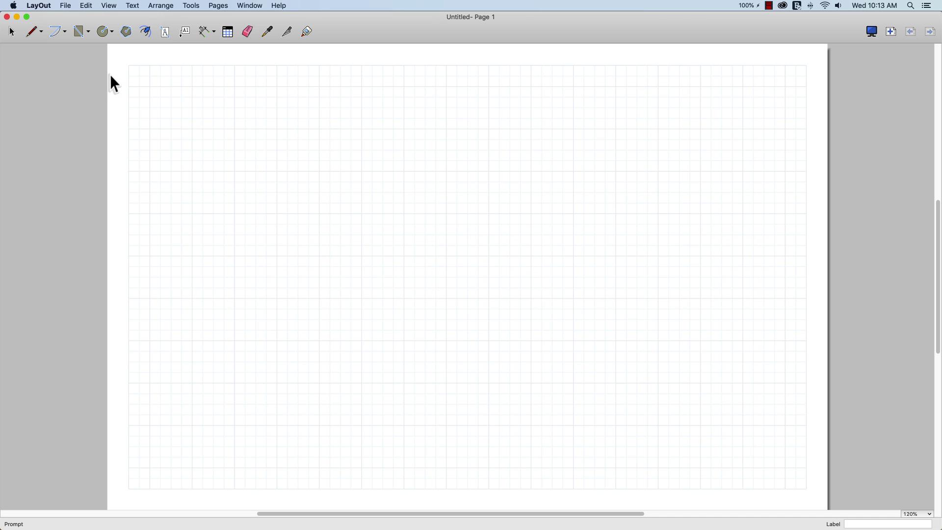
{"action": "left_click", "coordinate": [72, 8]}
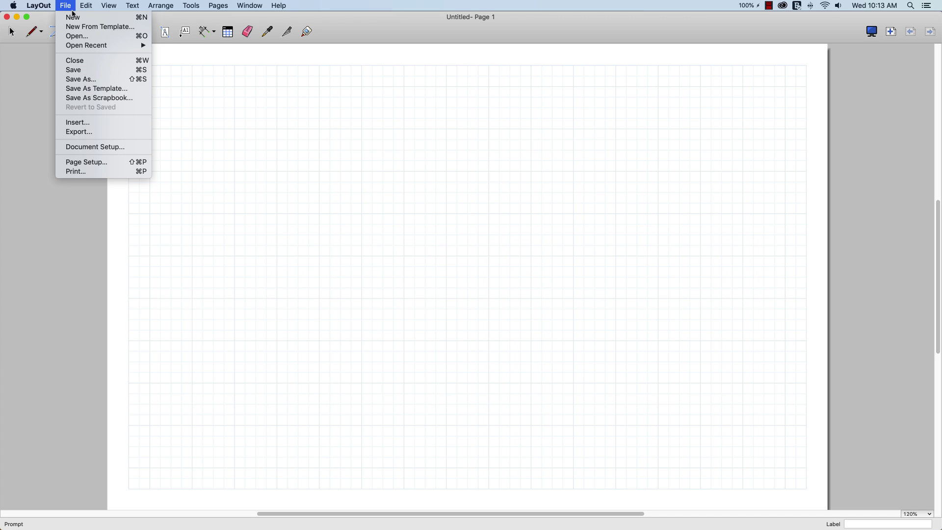
{"action": "left_click", "coordinate": [90, 123]}
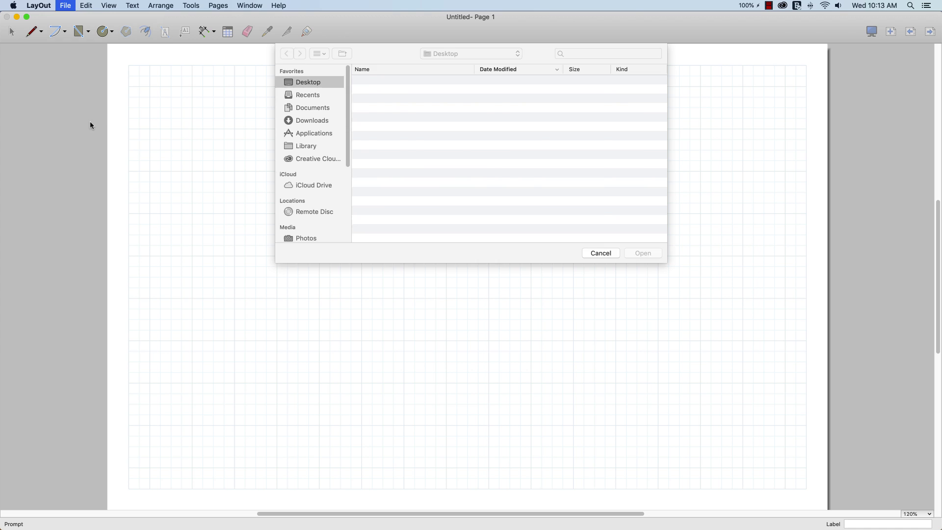
{"action": "left_click", "coordinate": [391, 100]}
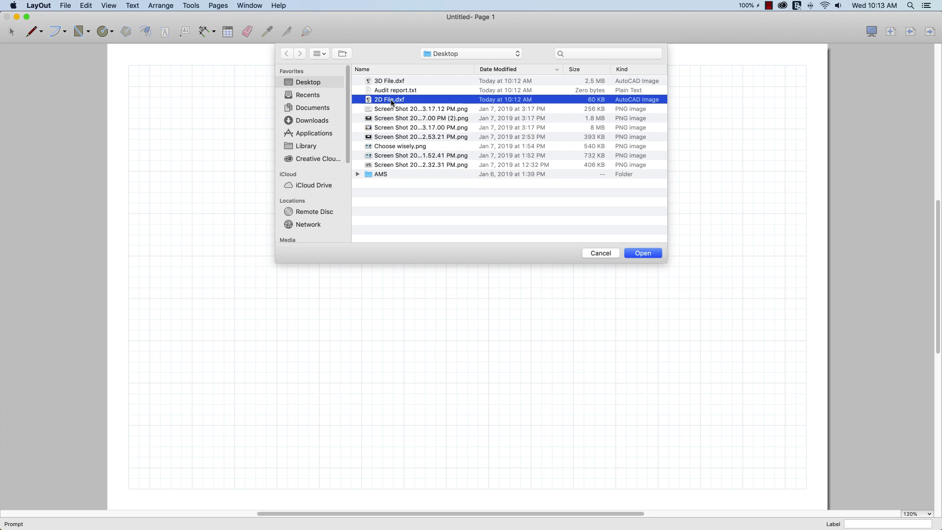
{"action": "left_click", "coordinate": [638, 253]}
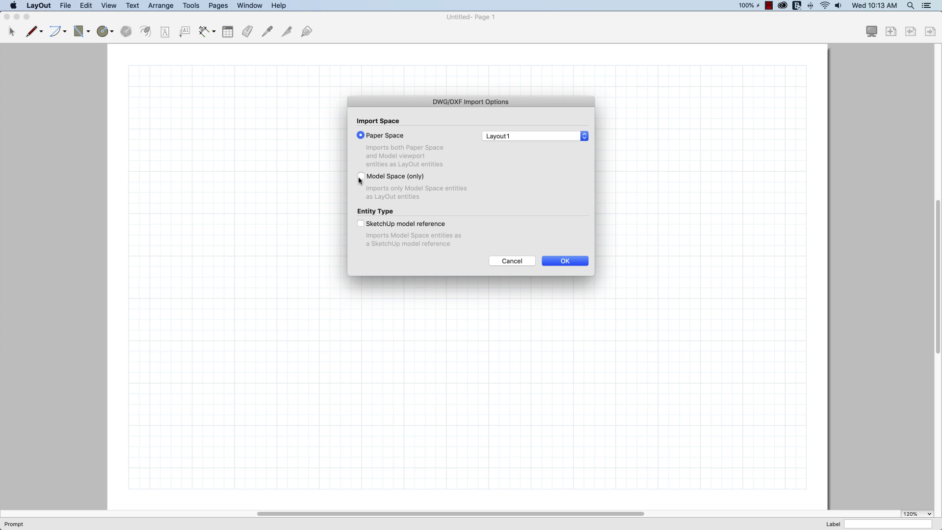
{"action": "left_click", "coordinate": [360, 177]}
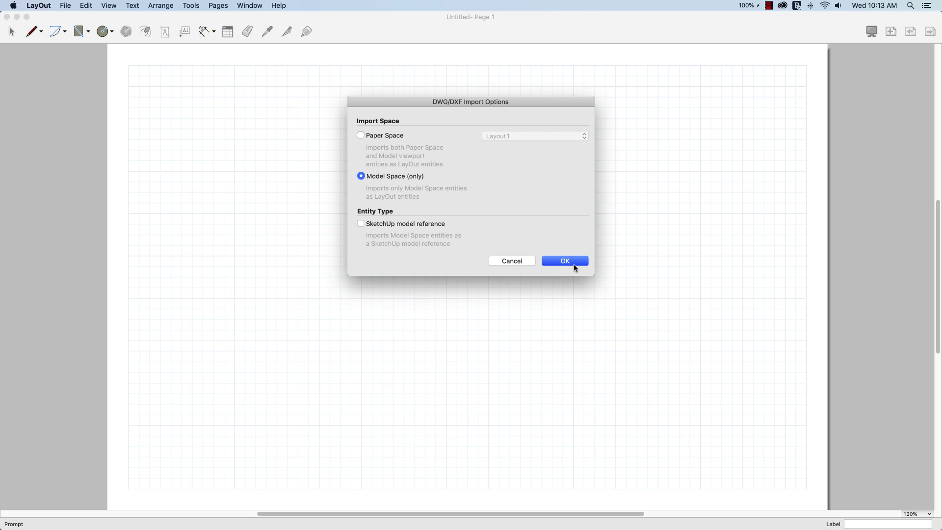
{"action": "left_click", "coordinate": [569, 263]}
{"action": "left_click_drag", "start_coordinate": [466, 297], "coordinate": [244, 298]}
{"action": "left_click", "coordinate": [255, 363]}
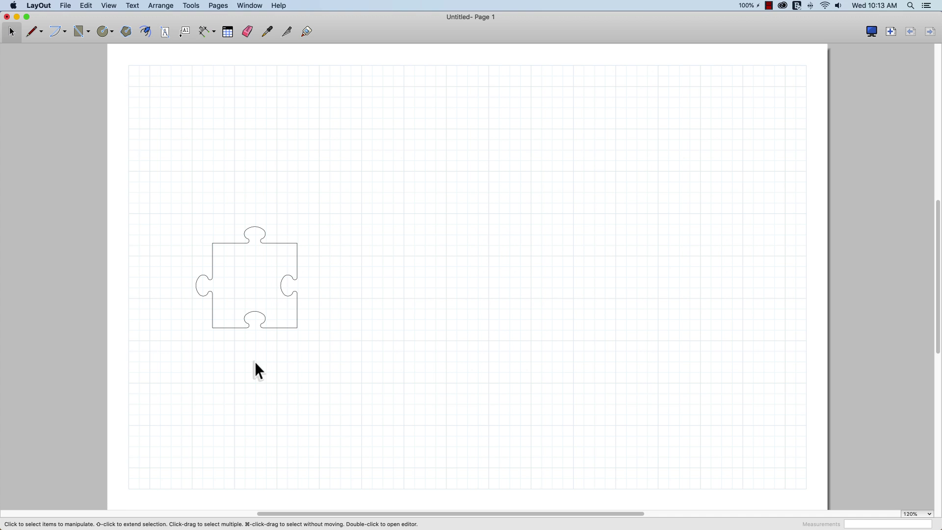
{"action": "scroll", "coordinate": [242, 324], "scroll_direction": "up", "scroll_amount": 10}
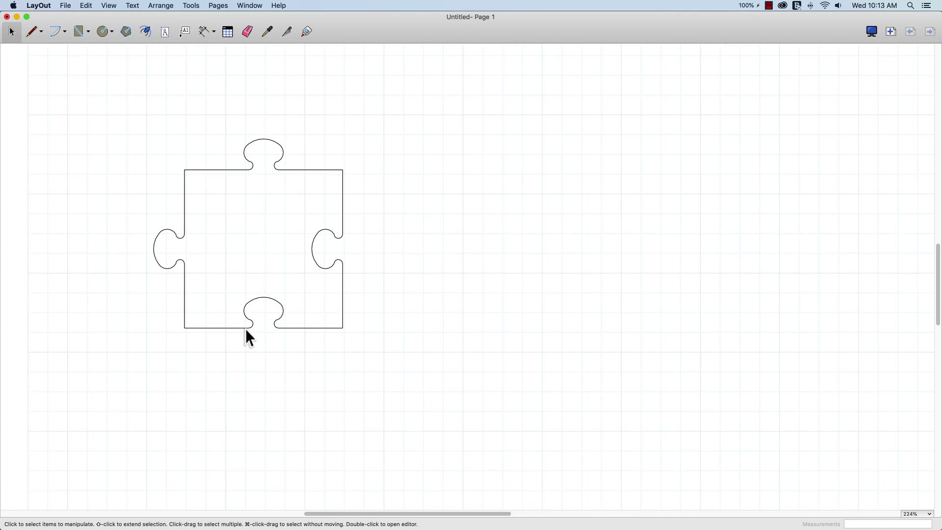
{"action": "scroll", "coordinate": [252, 328], "scroll_direction": "up", "scroll_amount": 5}
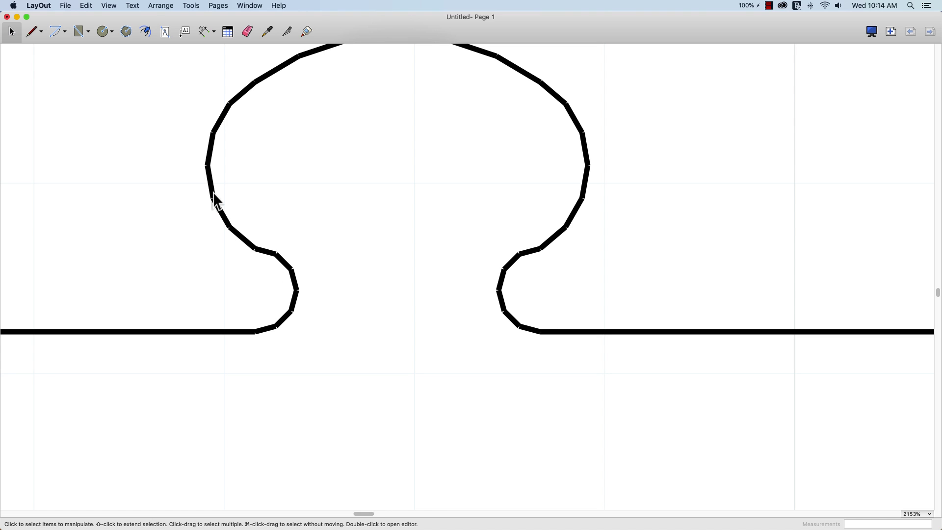
{"action": "scroll", "coordinate": [286, 266], "scroll_direction": "down", "scroll_amount": 4}
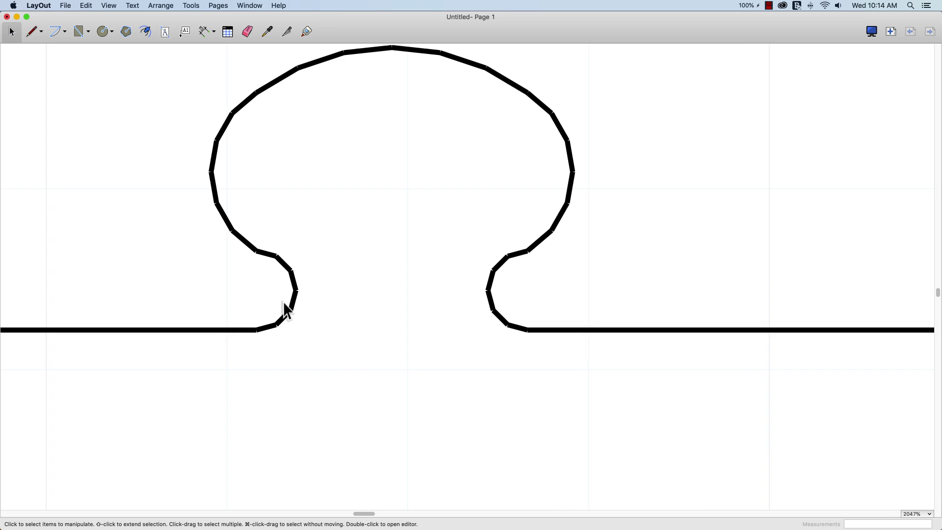
{"action": "scroll", "coordinate": [438, 353], "scroll_direction": "down", "scroll_amount": 10}
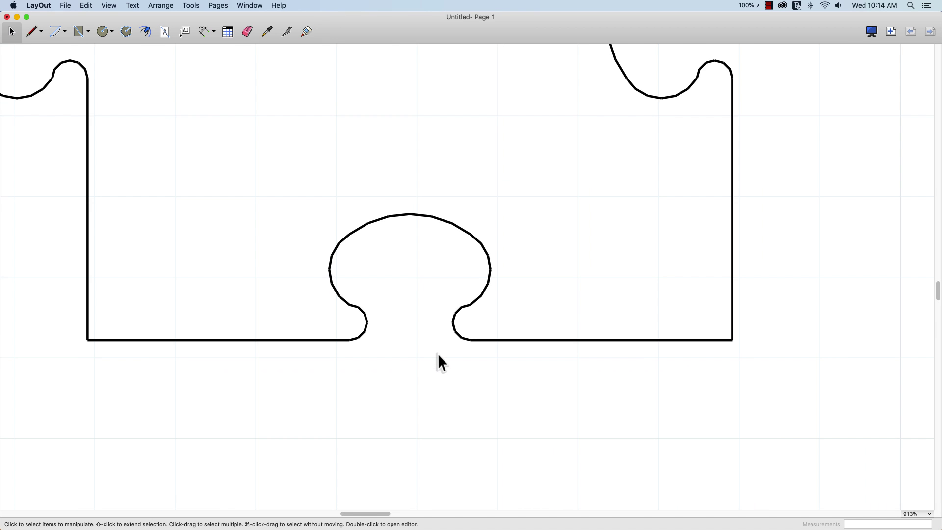
{"action": "scroll", "coordinate": [437, 357], "scroll_direction": "down", "scroll_amount": 8}
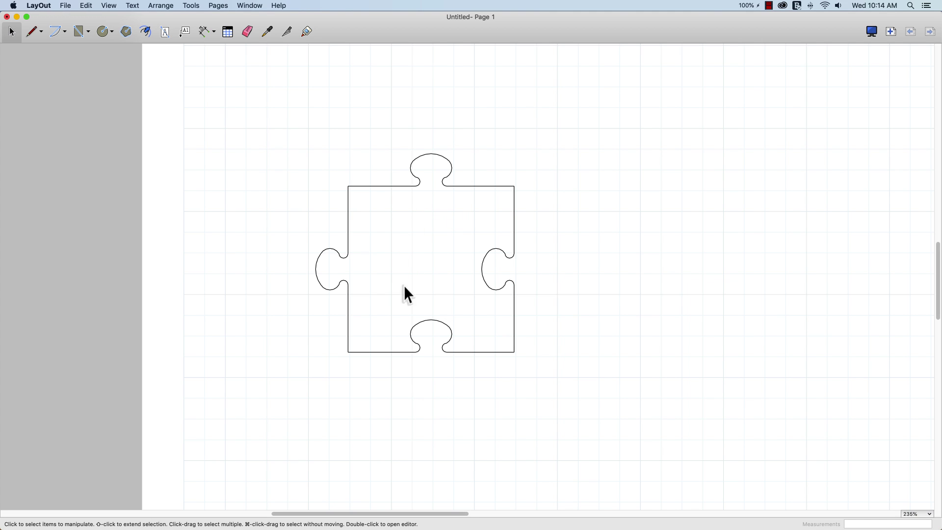
{"action": "scroll", "coordinate": [416, 352], "scroll_direction": "up", "scroll_amount": 20}
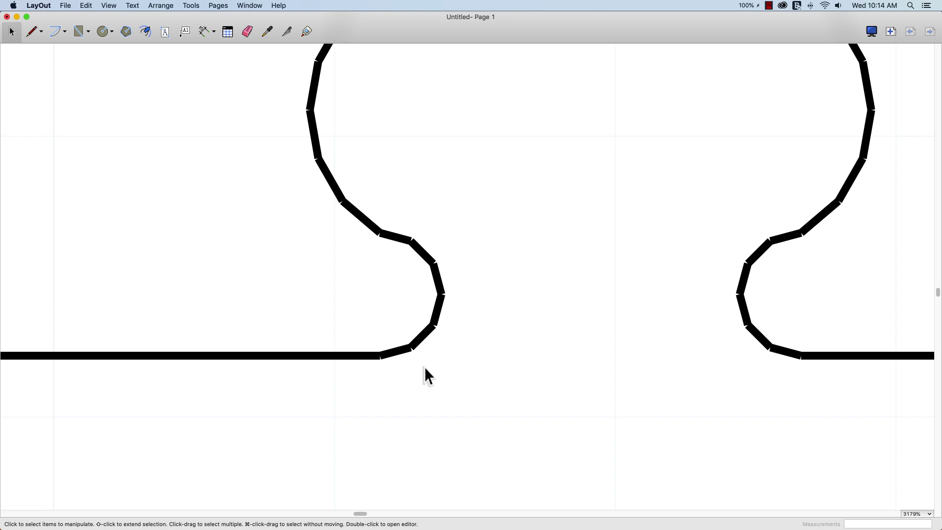
{"action": "scroll", "coordinate": [387, 359], "scroll_direction": "down", "scroll_amount": 15}
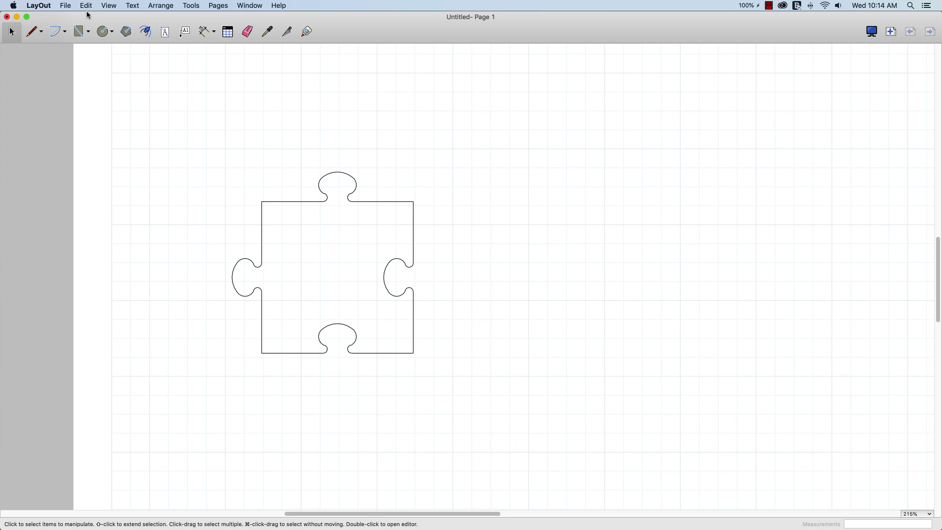
- Insert 3D File.dxf with Model Space (only) and drag it to the right of the 2D piece
{"action": "left_click", "coordinate": [65, 6]}
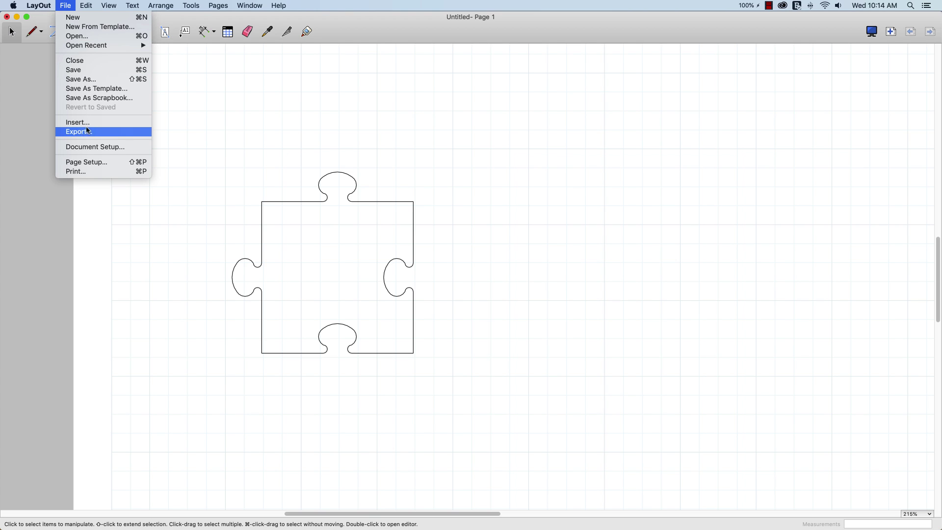
{"action": "left_click", "coordinate": [79, 123]}
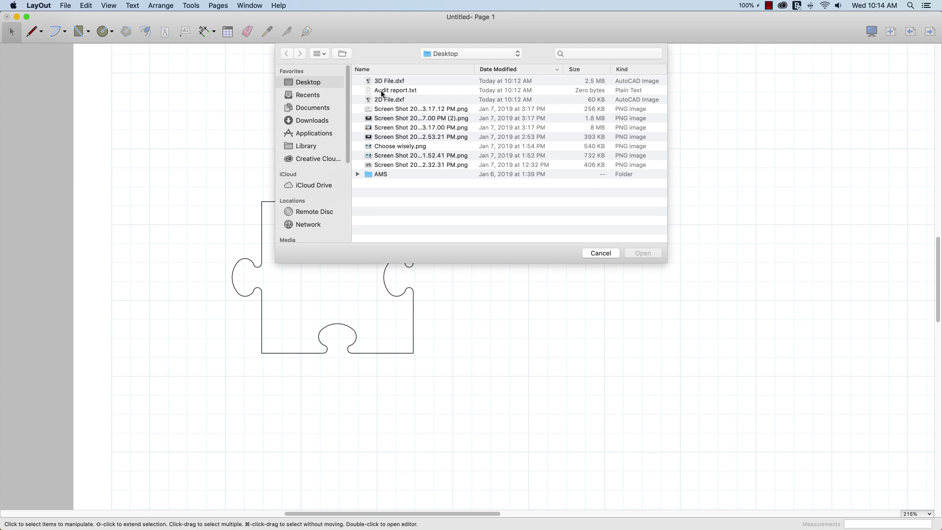
{"action": "left_click", "coordinate": [379, 81]}
{"action": "left_click", "coordinate": [651, 254]}
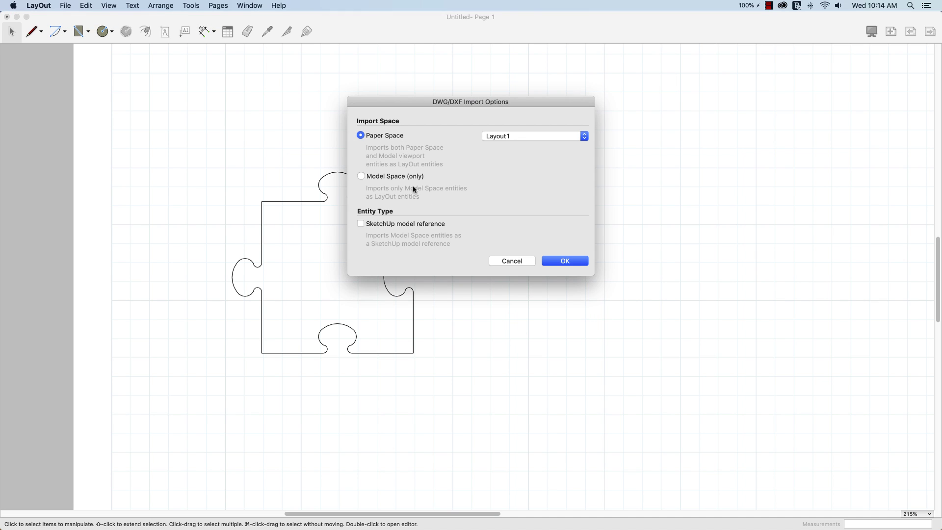
{"action": "left_click", "coordinate": [383, 177]}
{"action": "left_click", "coordinate": [566, 262]}
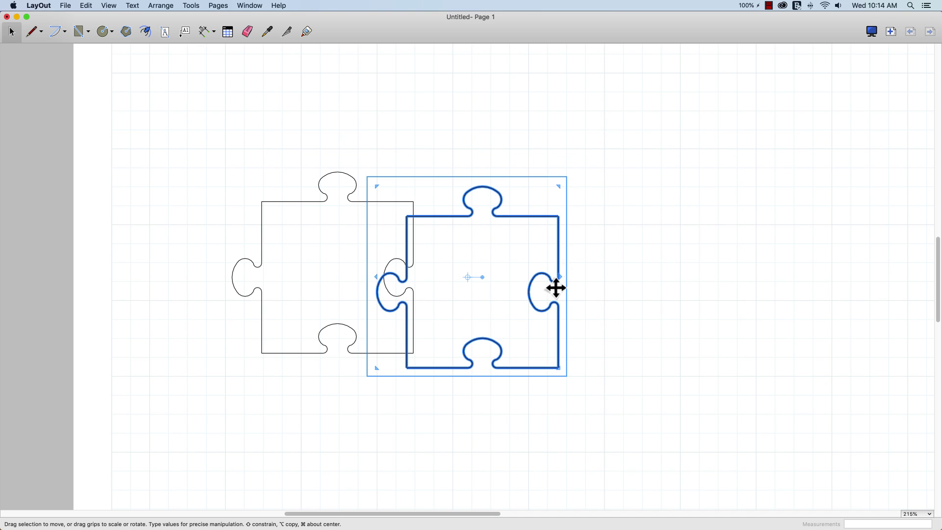
{"action": "left_click_drag", "start_coordinate": [492, 351], "coordinate": [563, 330]}
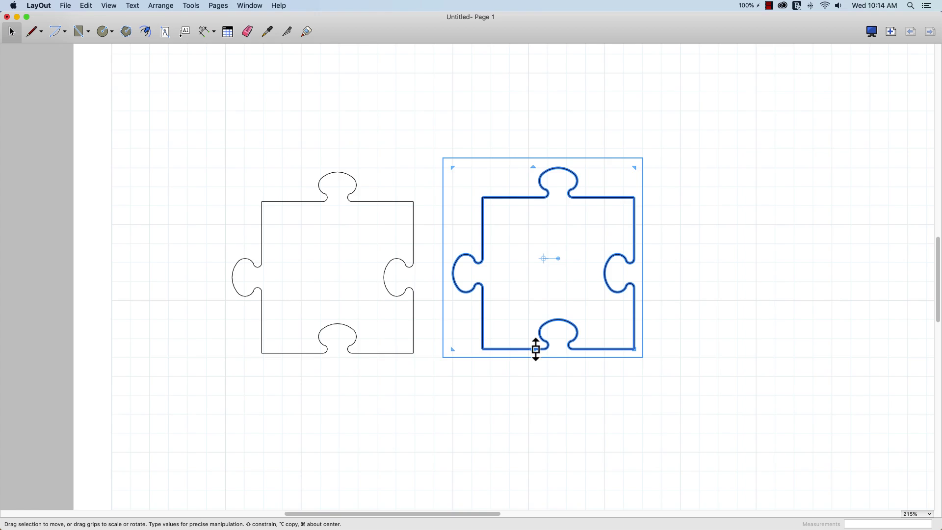
- Zoom in on the 3D piece's tab and pick out its arc and straight segments
{"action": "scroll", "coordinate": [550, 346], "scroll_direction": "up", "scroll_amount": 3}
{"action": "scroll", "coordinate": [550, 347], "scroll_direction": "up", "scroll_amount": 10}
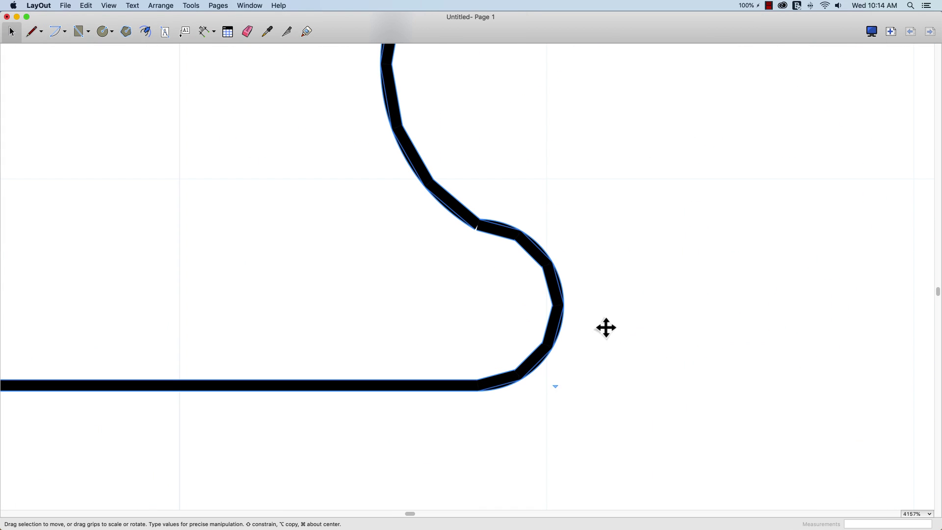
{"action": "left_click", "coordinate": [576, 325]}
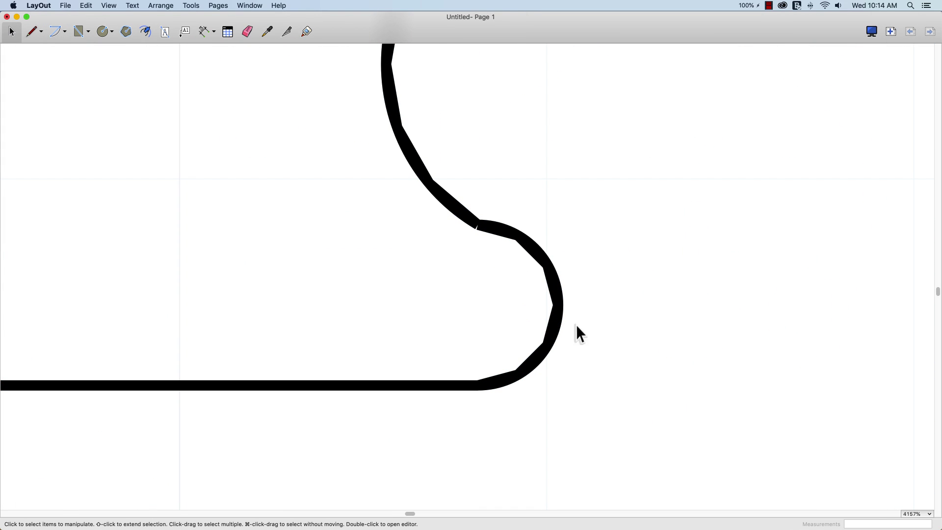
{"action": "left_click", "coordinate": [558, 323]}
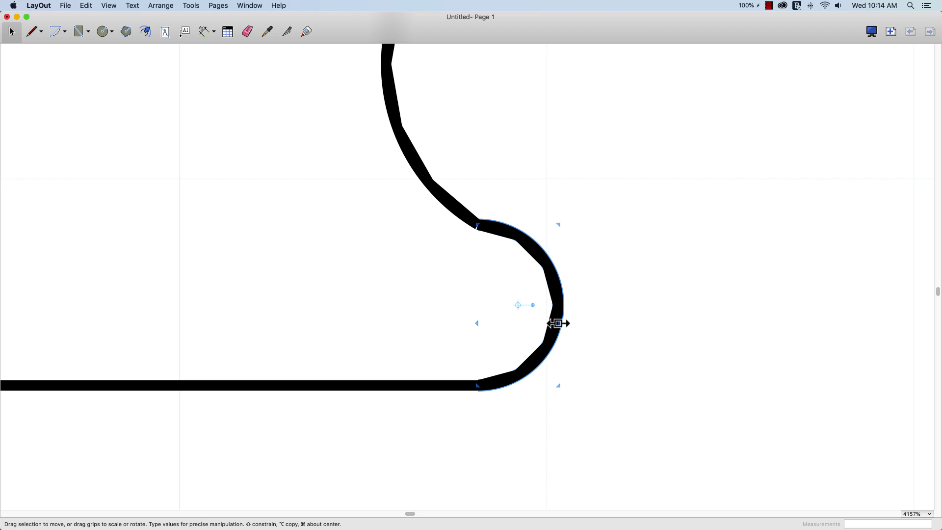
{"action": "left_click", "coordinate": [552, 313]}
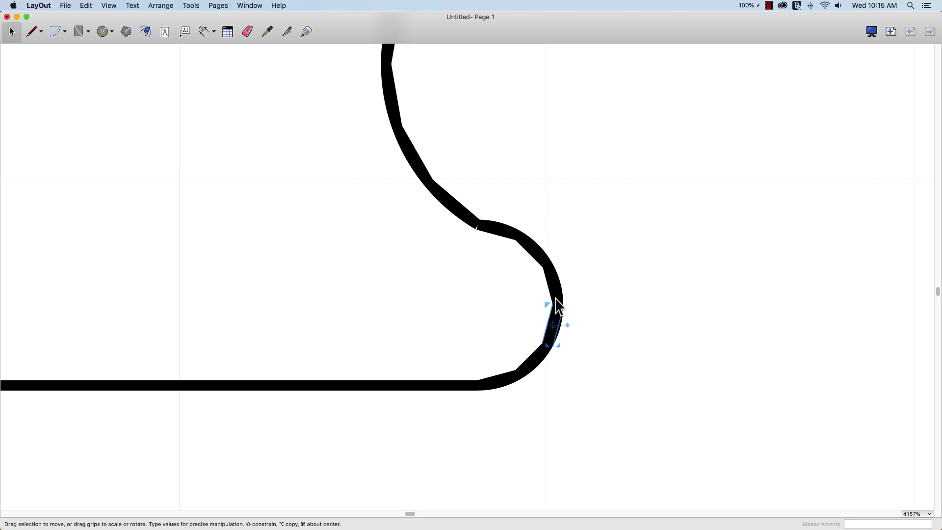
{"action": "key", "text": "Escape"}
- Delete the five short straight segments along the tab's curve, leaving the smooth arc
{"action": "left_click", "coordinate": [535, 260]}
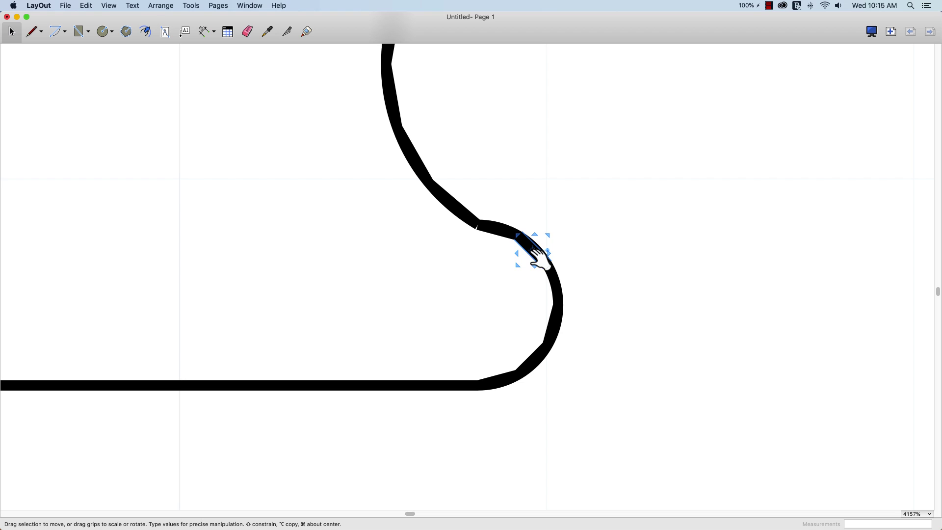
{"action": "key", "text": "Delete"}
{"action": "left_click", "coordinate": [499, 234]}
{"action": "key", "text": "Delete"}
{"action": "left_click", "coordinate": [554, 329]}
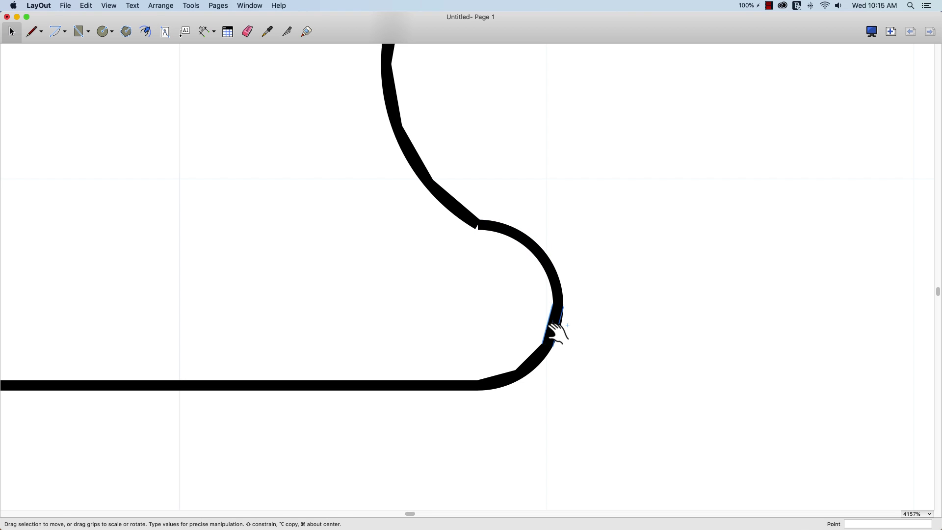
{"action": "key", "text": "Delete"}
{"action": "left_click", "coordinate": [539, 355]}
{"action": "key", "text": "Delete"}
{"action": "left_click", "coordinate": [501, 379]}
{"action": "key", "text": "Delete"}
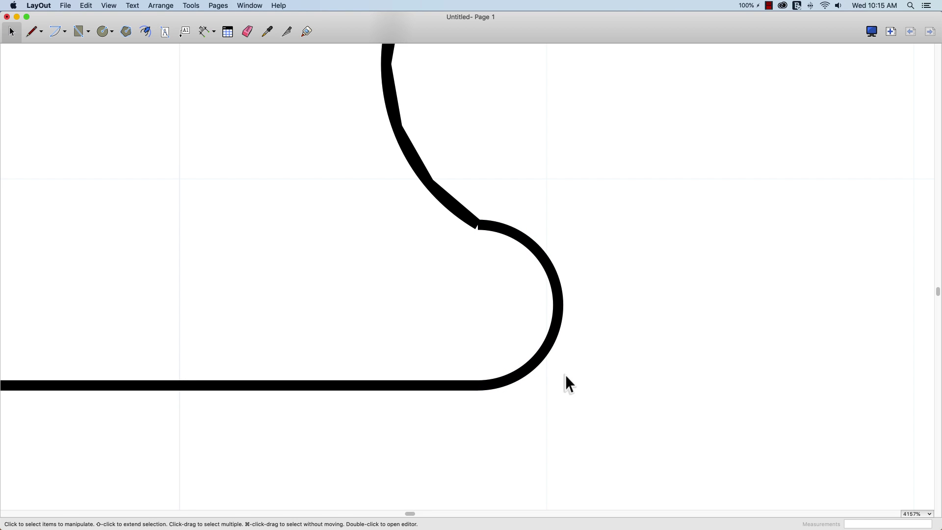
- Zoom out to show the whole page with both pieces, then return to SketchUp
{"action": "key", "text": "super+shift+z"}
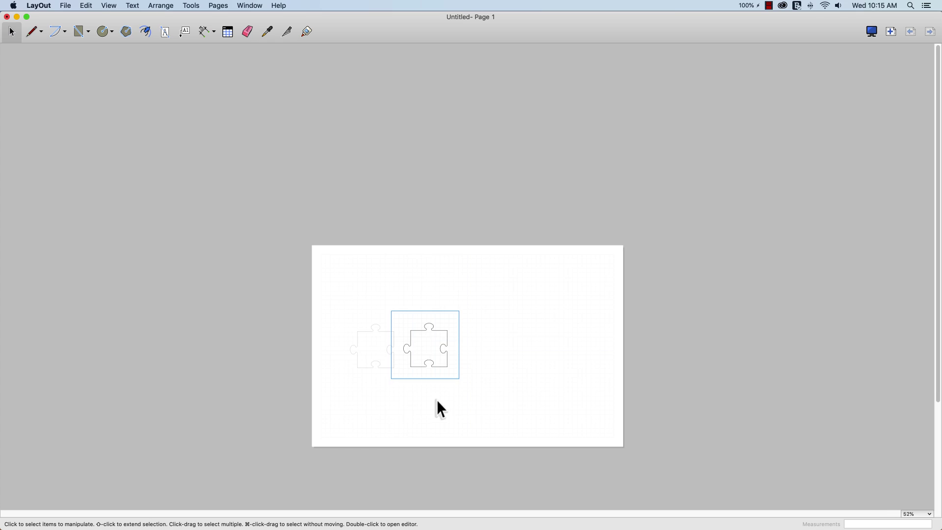
{"action": "scroll", "coordinate": [406, 402], "scroll_direction": "up", "scroll_amount": 3}
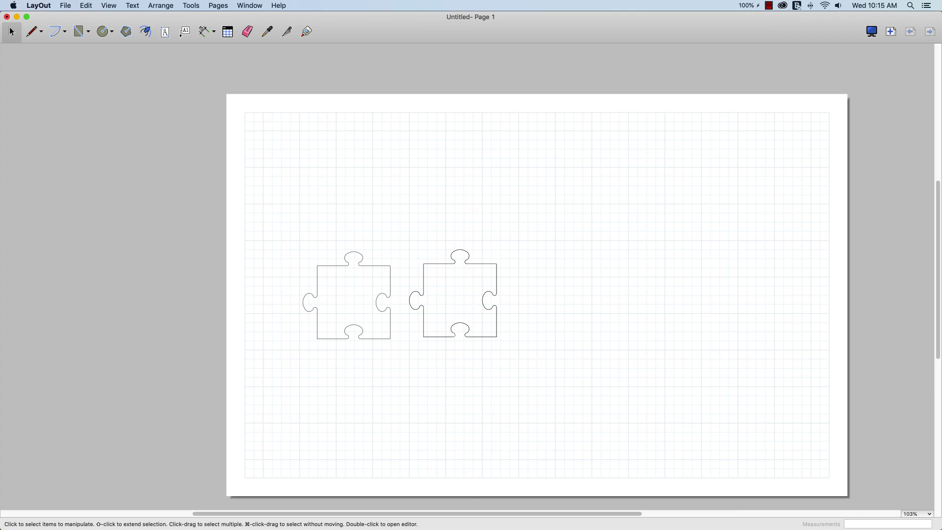
{"action": "key", "text": "super+Tab"}
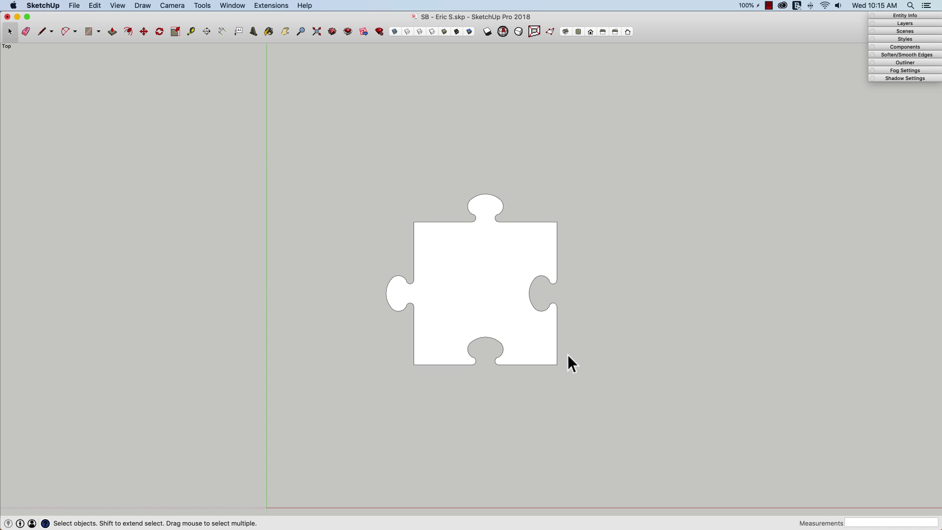
- Zoom in, open the puzzle group for editing and try selecting its face apart from its edges
{"action": "scroll", "coordinate": [563, 344], "scroll_direction": "down", "scroll_amount": 1}
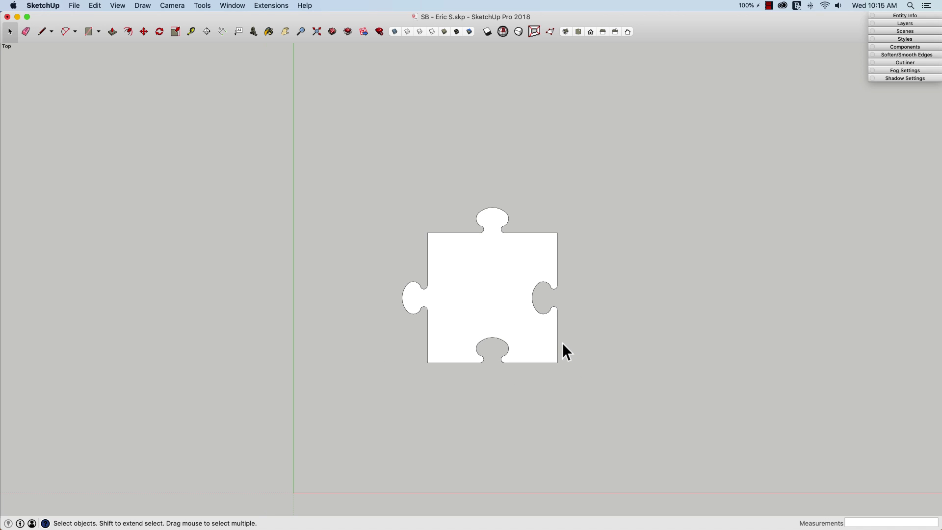
{"action": "scroll", "coordinate": [497, 312], "scroll_direction": "up", "scroll_amount": 3}
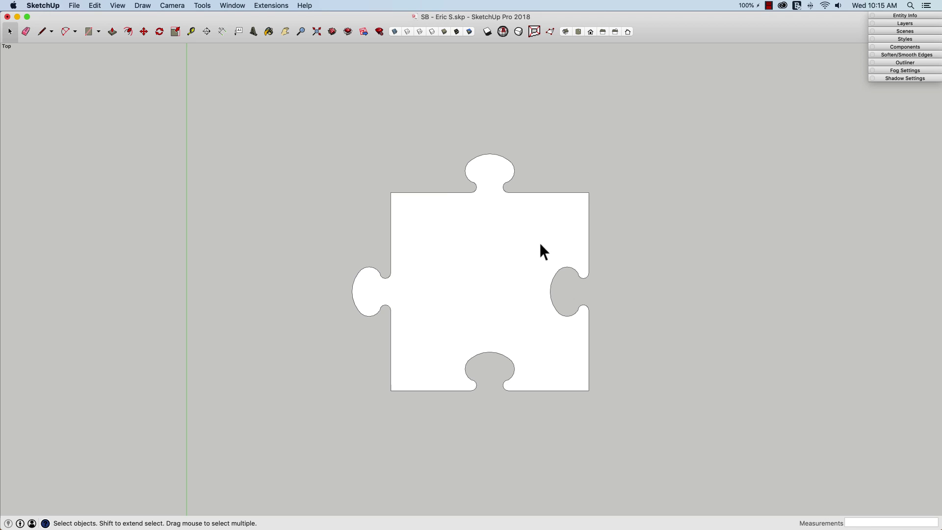
{"action": "scroll", "coordinate": [544, 335], "scroll_direction": "up", "scroll_amount": 2}
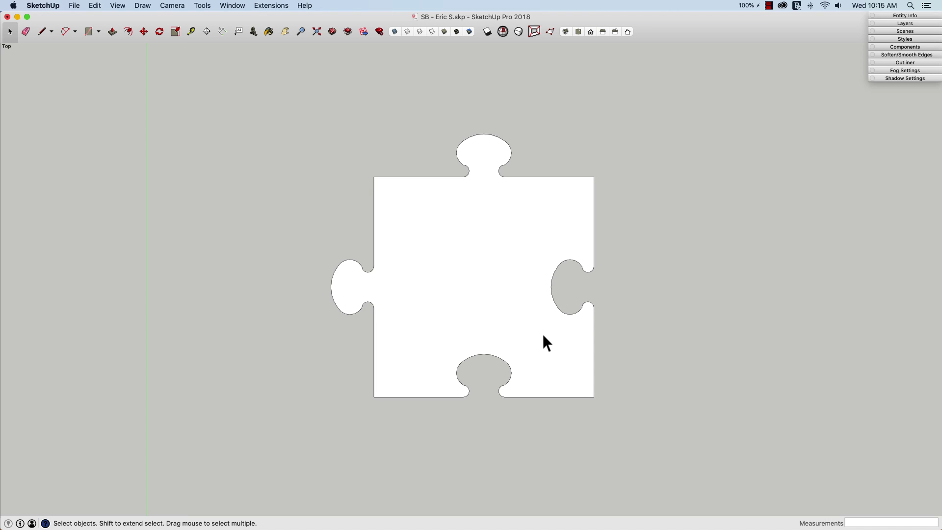
{"action": "left_click", "coordinate": [472, 298]}
{"action": "double_click", "coordinate": [512, 272]}
{"action": "left_click", "coordinate": [471, 181]}
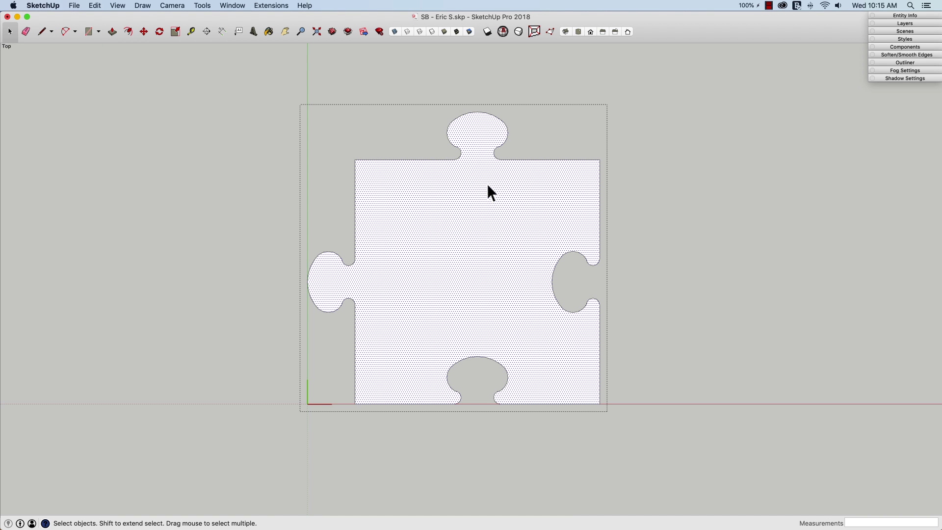
{"action": "double_click", "coordinate": [363, 352]}
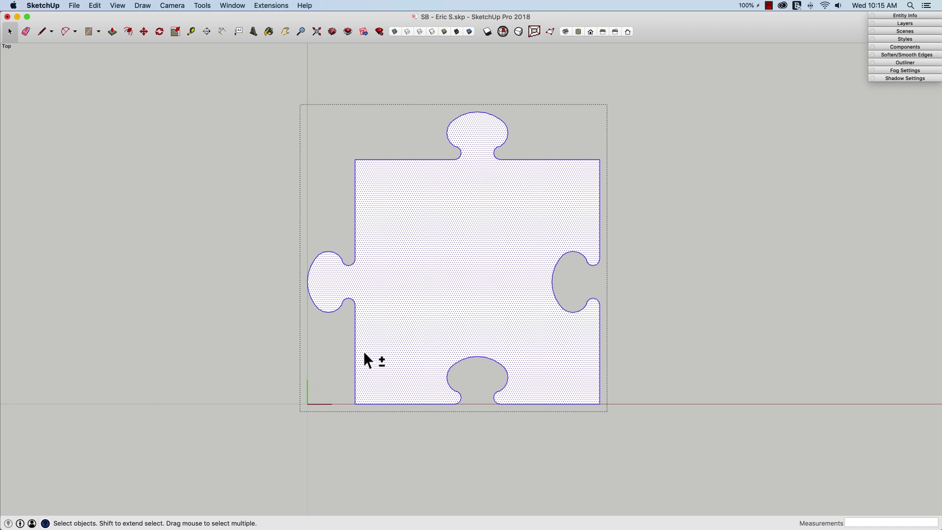
{"action": "left_click", "coordinate": [364, 353], "text": "shift"}
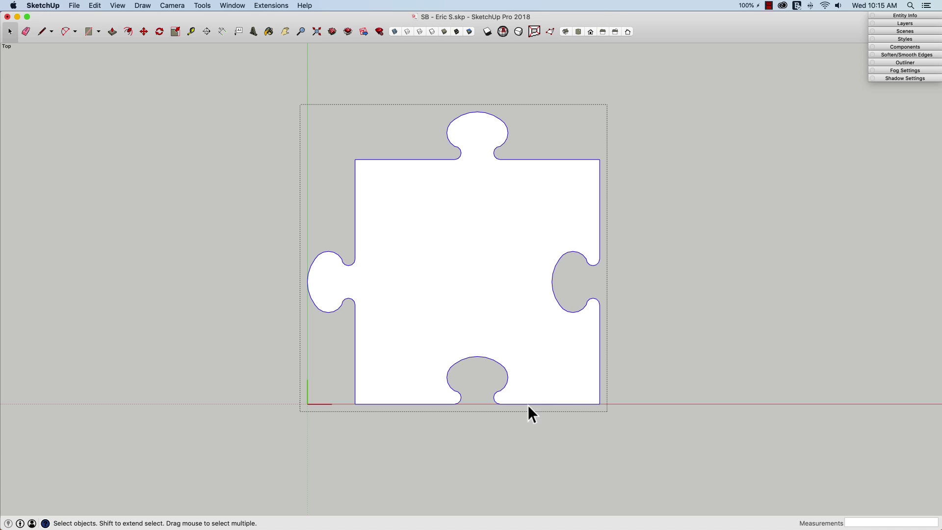
- Select only the puzzle face, delete it, and close the group
{"action": "left_click", "coordinate": [500, 305]}
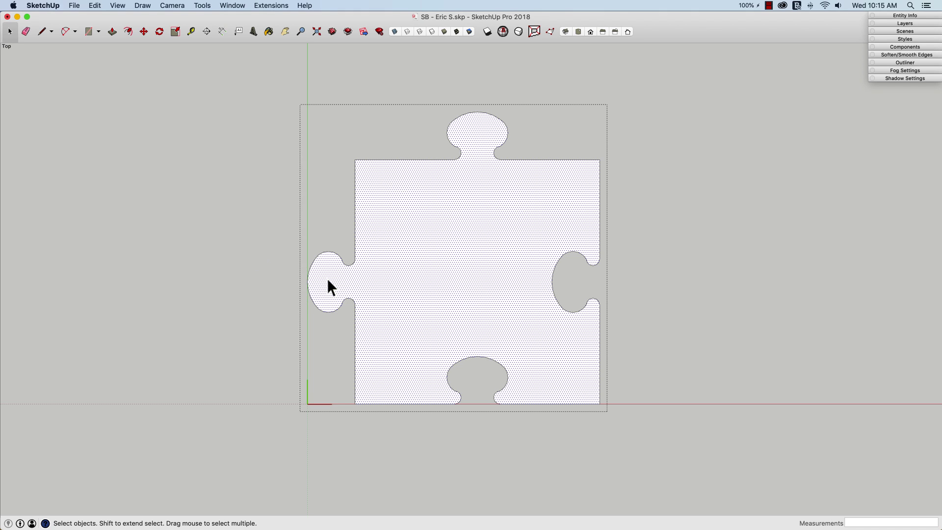
{"action": "left_click", "coordinate": [348, 332]}
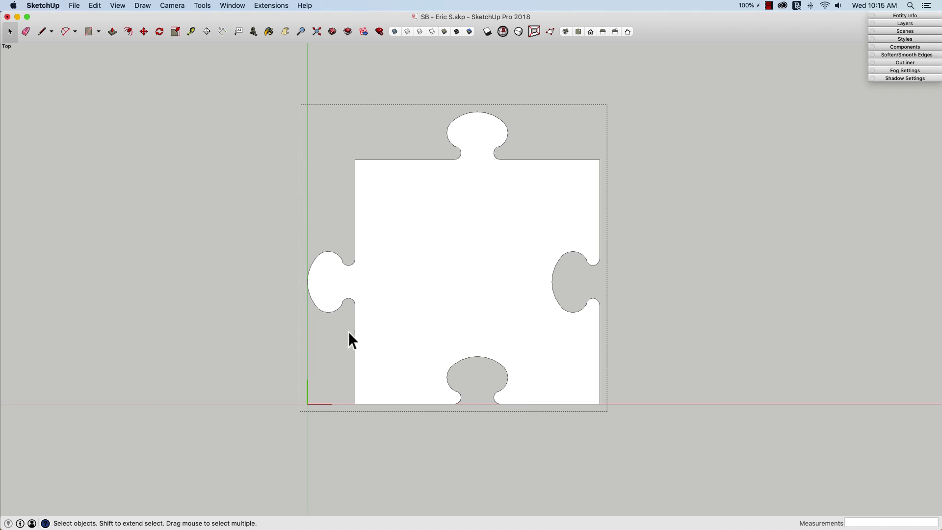
{"action": "left_click", "coordinate": [407, 298]}
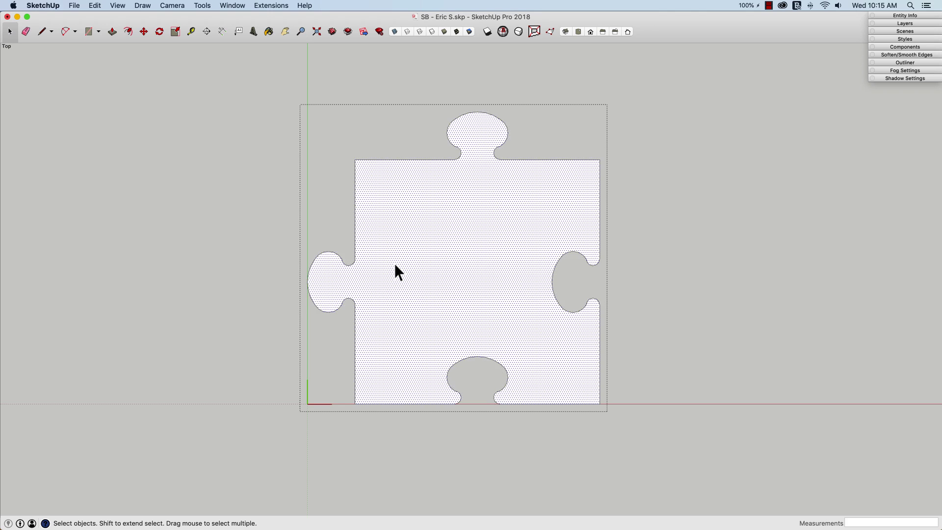
{"action": "key", "text": "Delete"}
{"action": "left_click", "coordinate": [633, 293]}
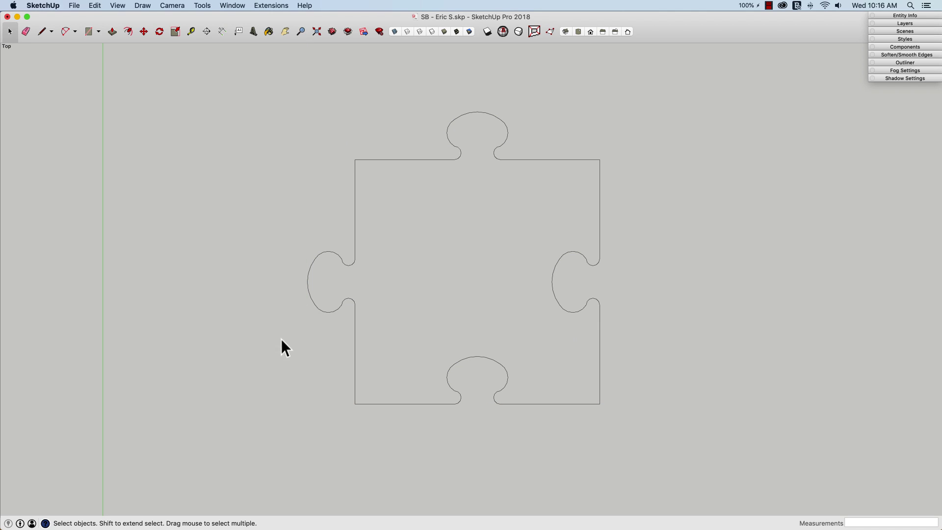
- Export a 3D Model DXF named '3D File B.dxf' and acknowledge the audit
{"action": "left_click", "coordinate": [74, 7]}
{"action": "mouse_move", "coordinate": [100, 148]}
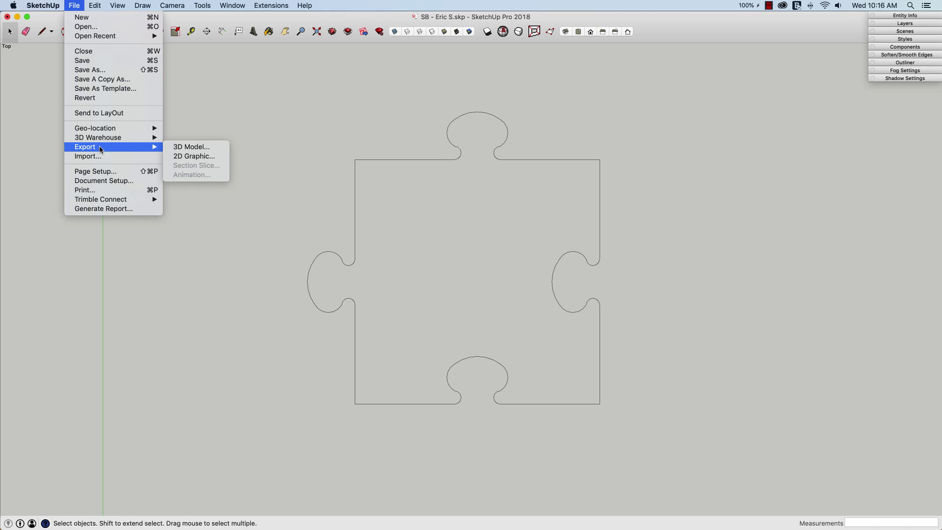
{"action": "left_click", "coordinate": [182, 149]}
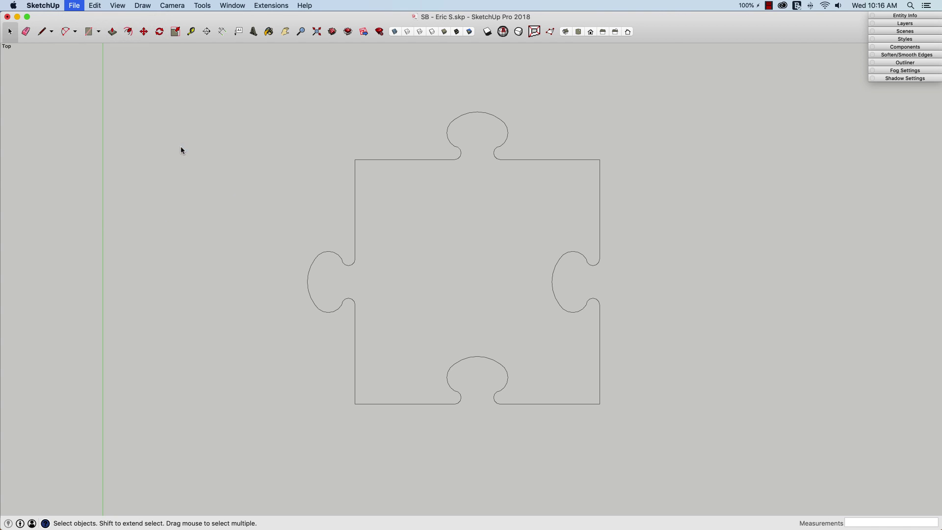
{"action": "left_click", "coordinate": [370, 116]}
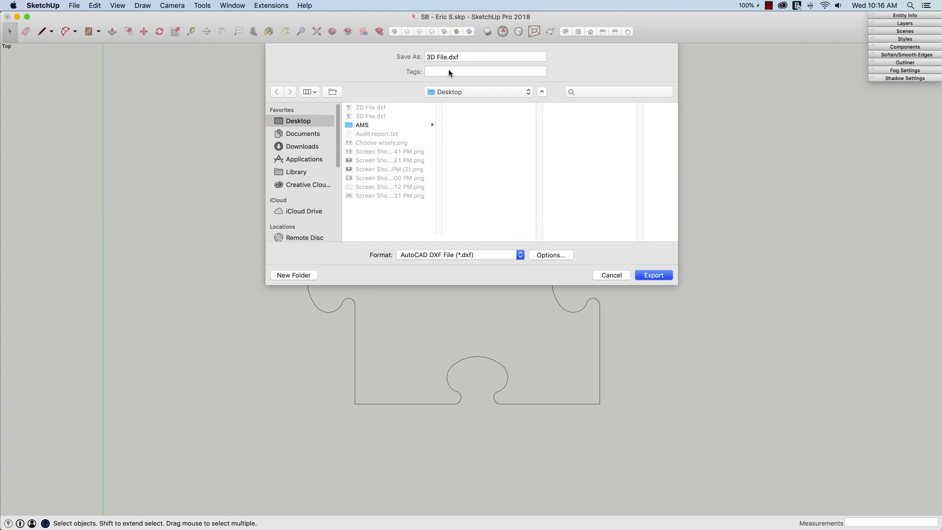
{"action": "left_click", "coordinate": [452, 54]}
{"action": "type", "text": "B"}
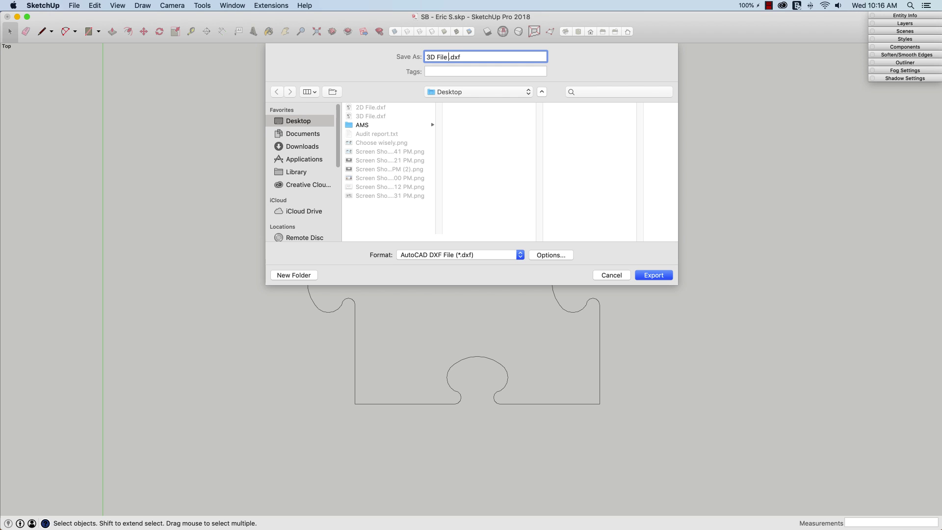
{"action": "left_click", "coordinate": [662, 276]}
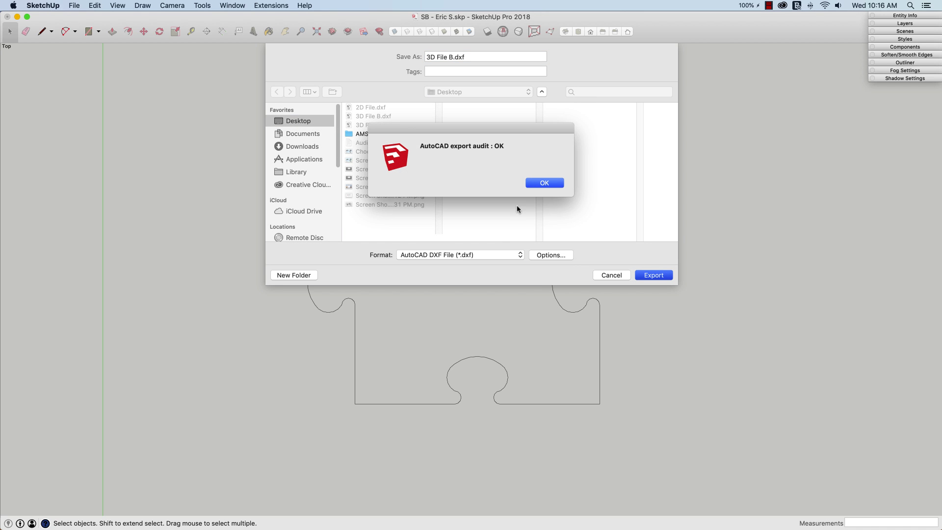
{"action": "left_click", "coordinate": [544, 182]}
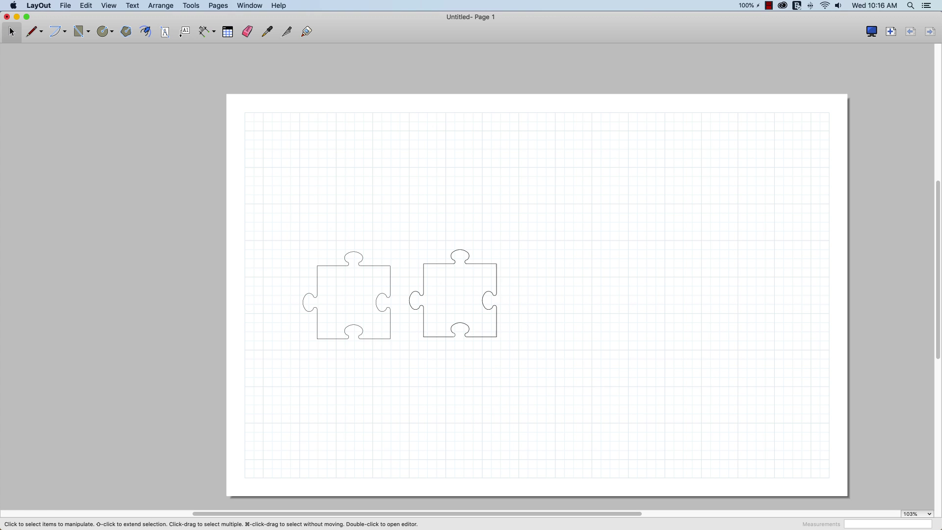
- Insert 3D File B.dxf as Model Space entities only and place it right of the first two pieces
{"action": "left_click", "coordinate": [65, 7]}
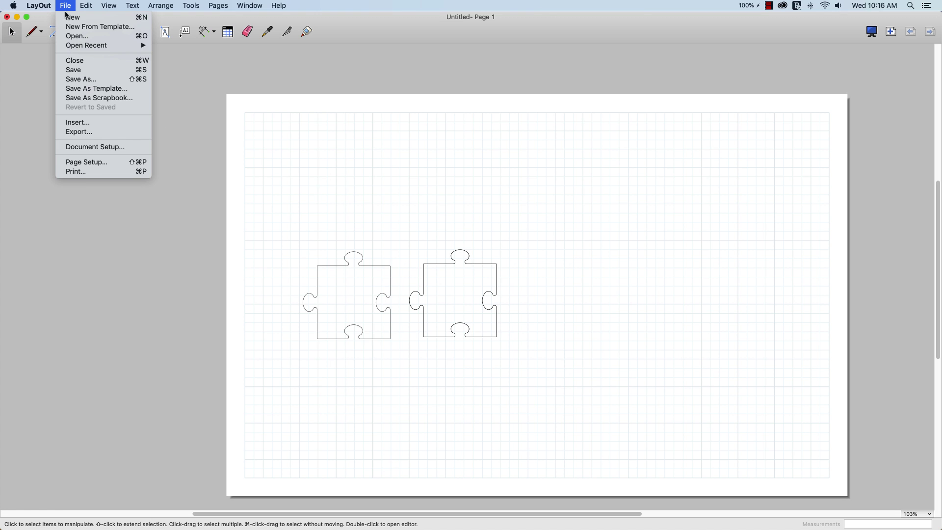
{"action": "left_click", "coordinate": [76, 122]}
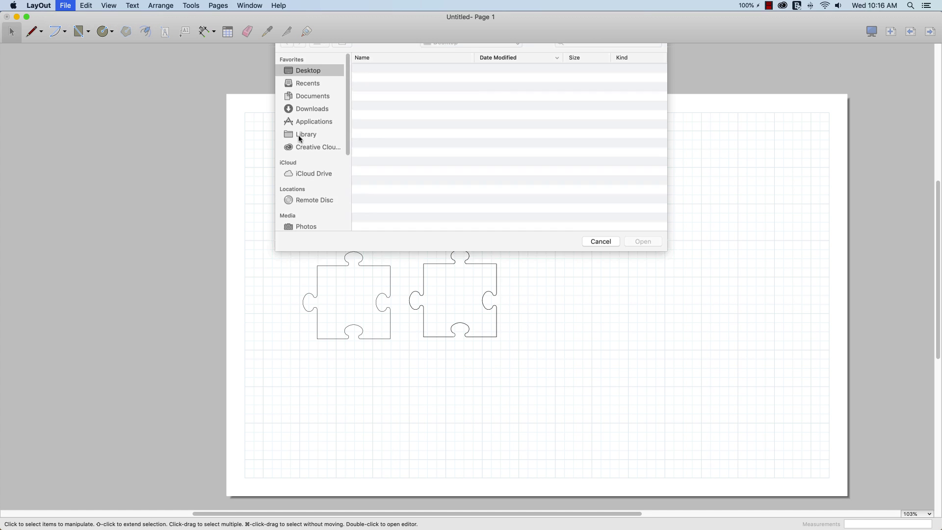
{"action": "left_click", "coordinate": [391, 82]}
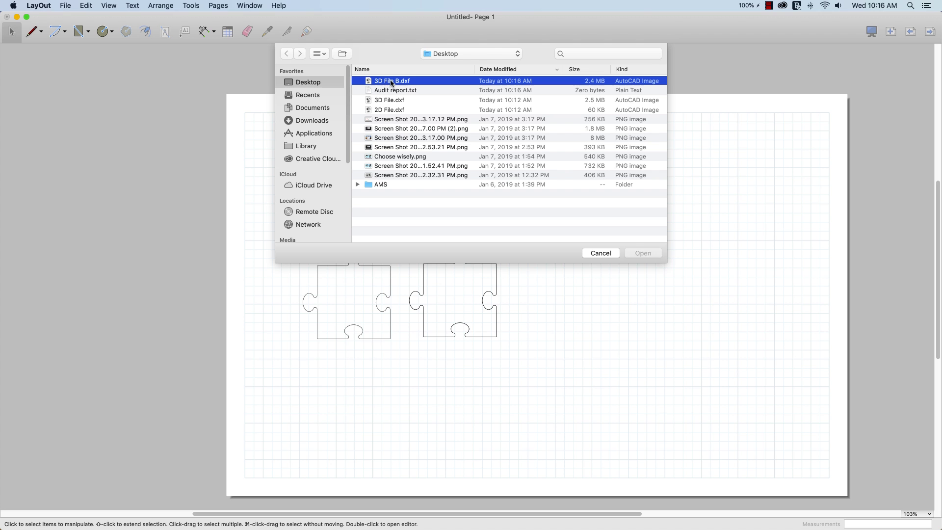
{"action": "left_click", "coordinate": [642, 253]}
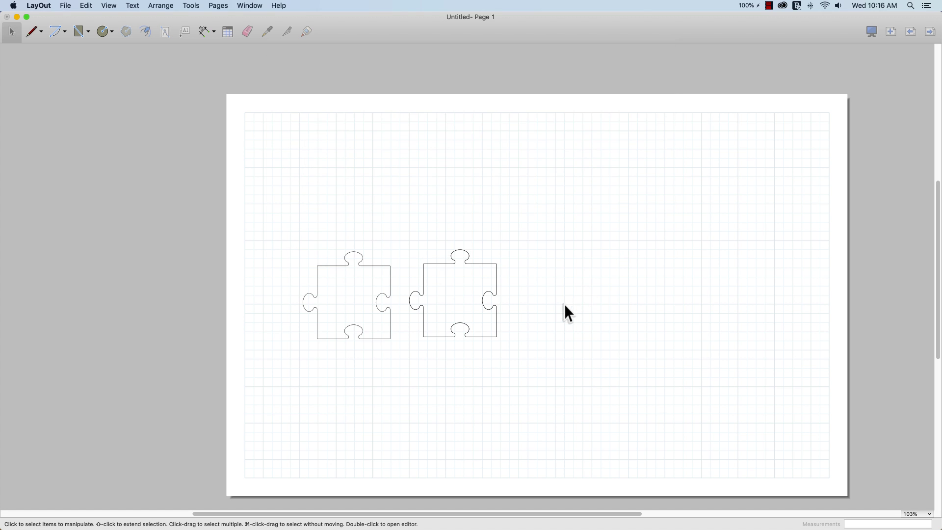
{"action": "left_click", "coordinate": [392, 176]}
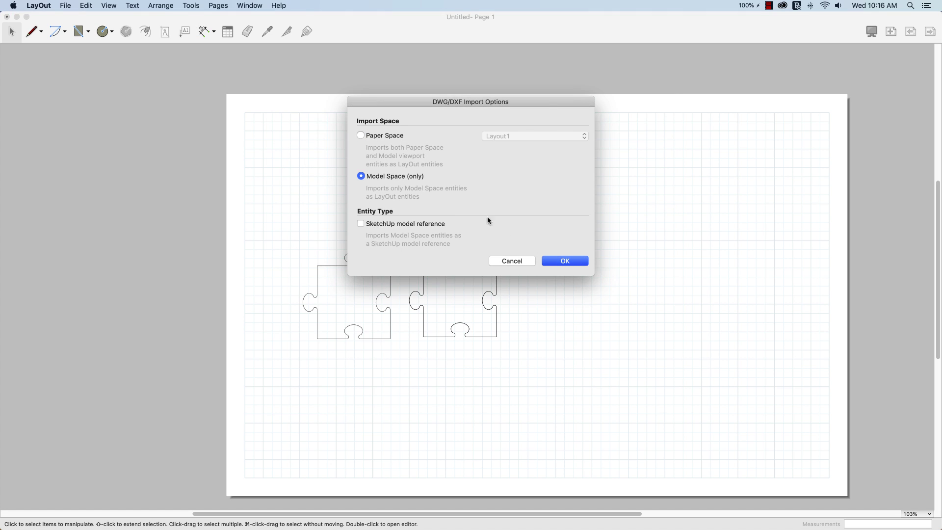
{"action": "left_click", "coordinate": [563, 260]}
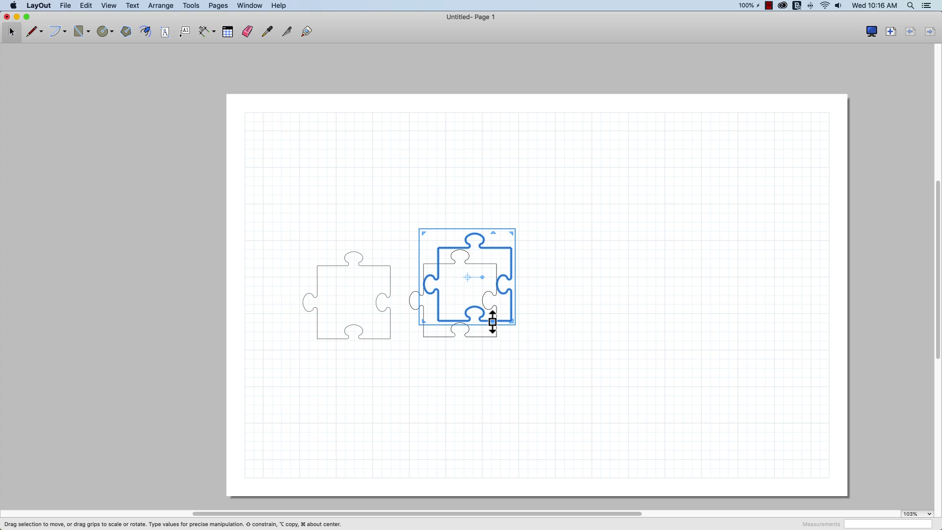
{"action": "left_click_drag", "start_coordinate": [508, 312], "coordinate": [589, 327]}
{"action": "scroll", "coordinate": [558, 338], "scroll_direction": "up", "scroll_amount": 10}
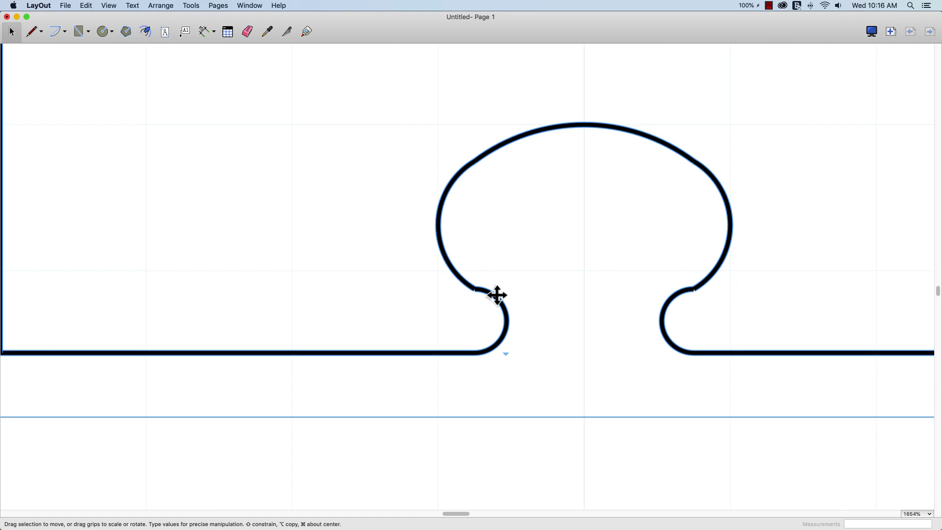
{"action": "scroll", "coordinate": [606, 286], "scroll_direction": "down", "scroll_amount": 1}
{"action": "scroll", "coordinate": [606, 286], "scroll_direction": "down", "scroll_amount": 3}
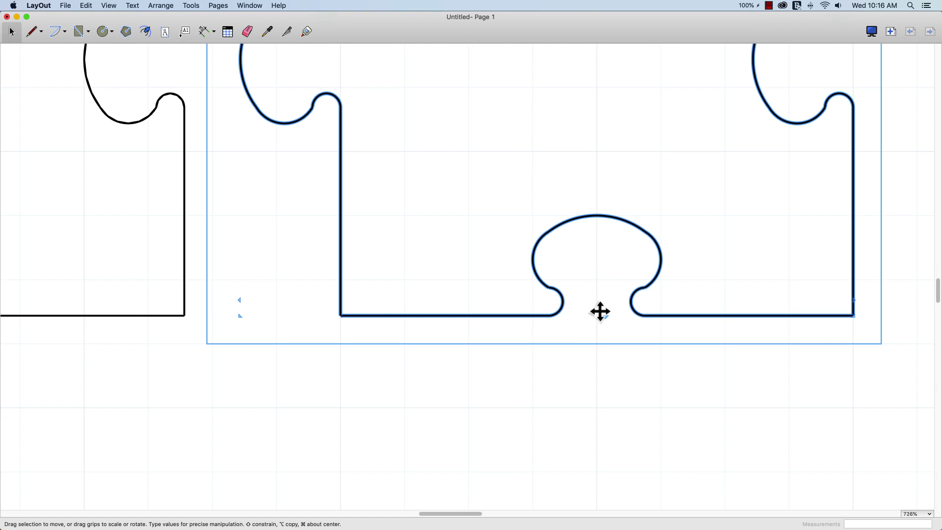
{"action": "scroll", "coordinate": [474, 324], "scroll_direction": "down", "scroll_amount": 4}
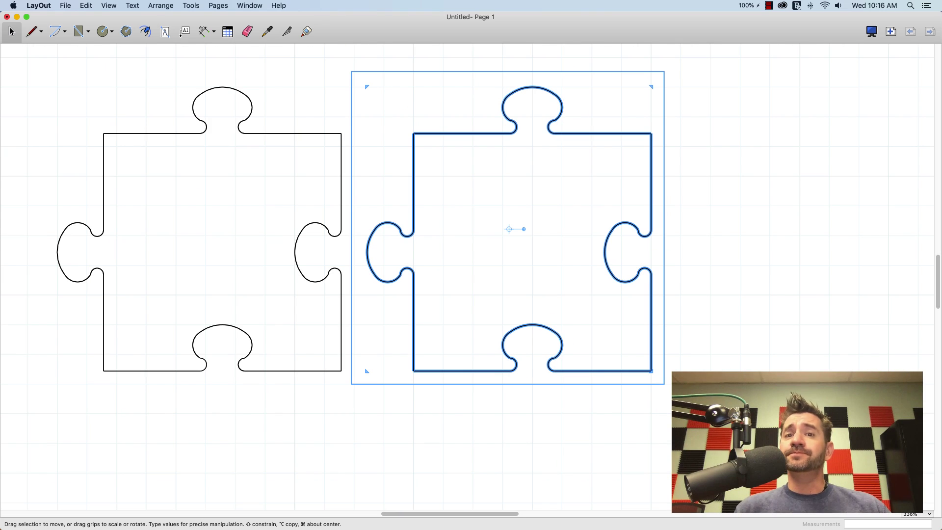
{"action": "scroll", "coordinate": [872, 411], "scroll_direction": "down", "scroll_amount": 2}
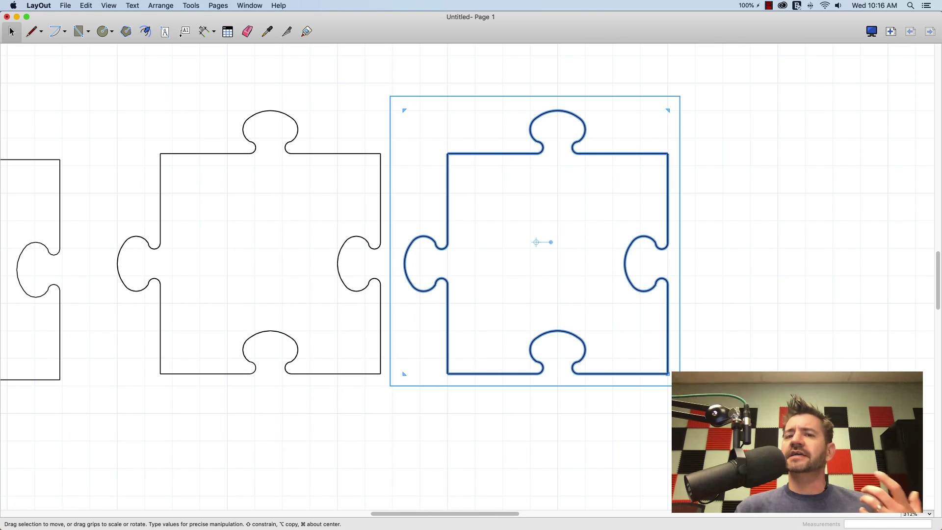